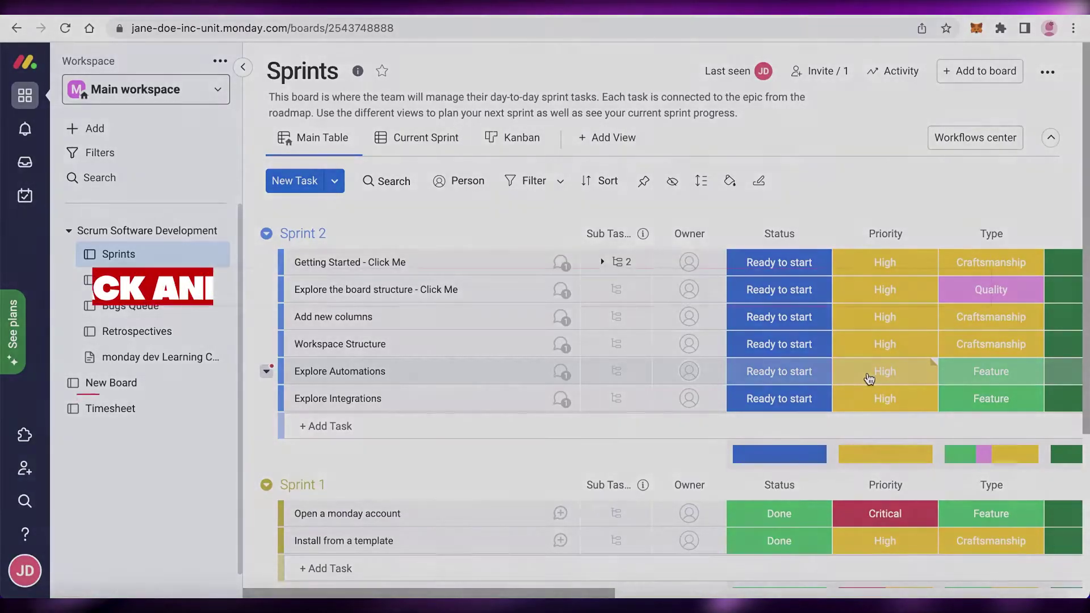
Find the Slack app in the Apps marketplace and start adding it to a board.
scroll(743, 348, "down", 4)
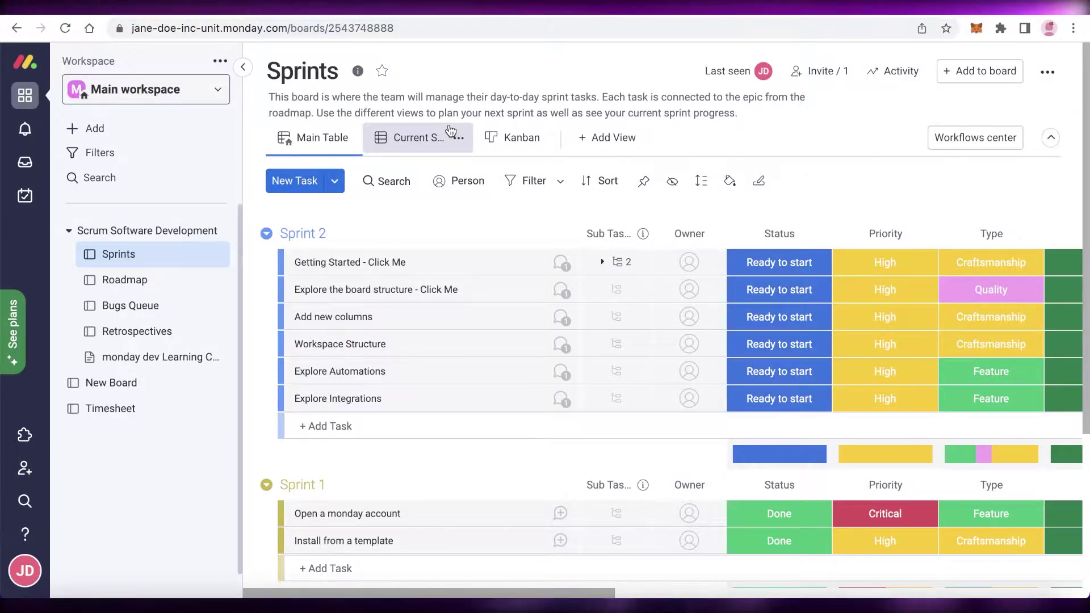
scroll(451, 132, "down", 3)
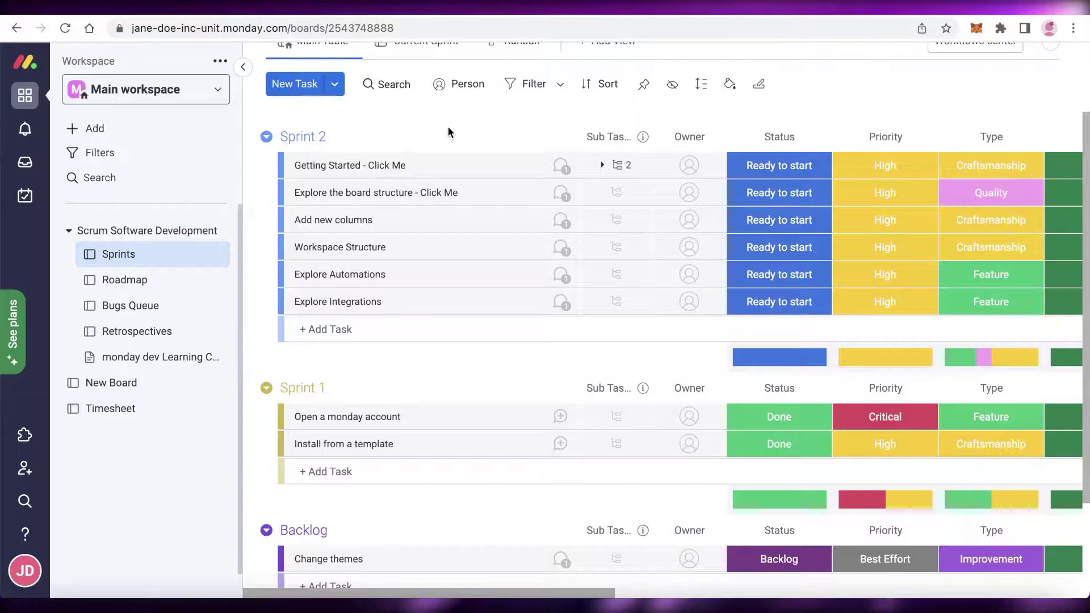
scroll(446, 132, "down", 2)
scroll(446, 134, "up", 5)
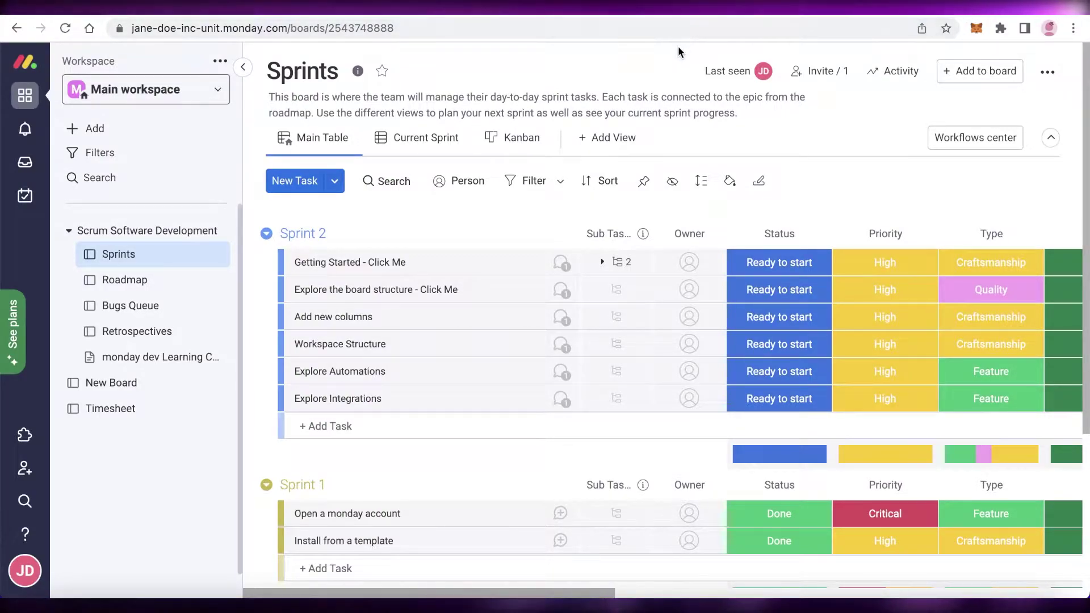
scroll(620, 112, "down", 1)
scroll(596, 149, "down", 5)
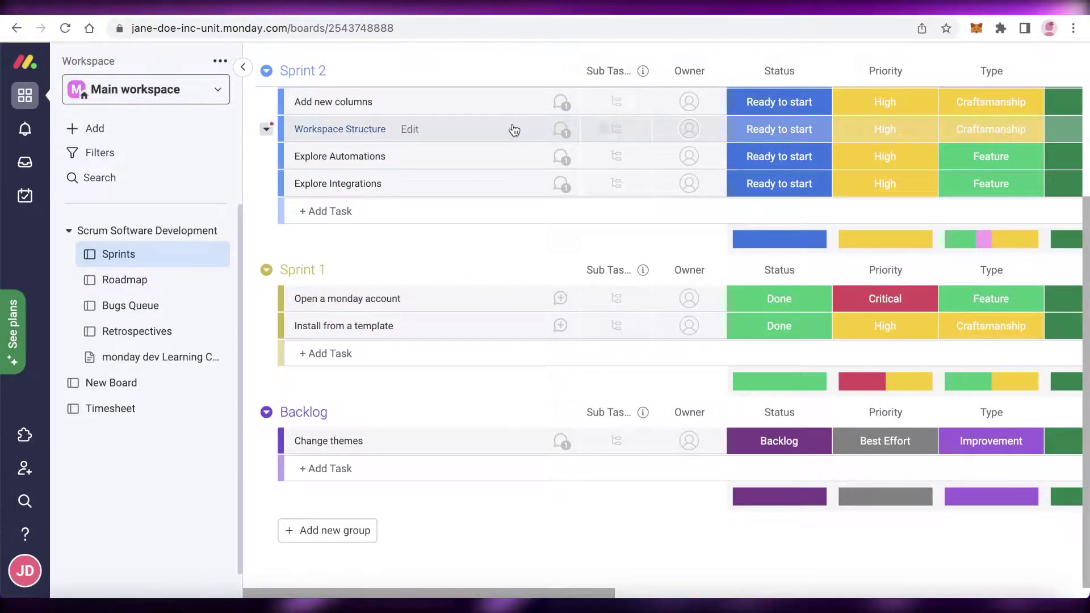
scroll(468, 116, "up", 6)
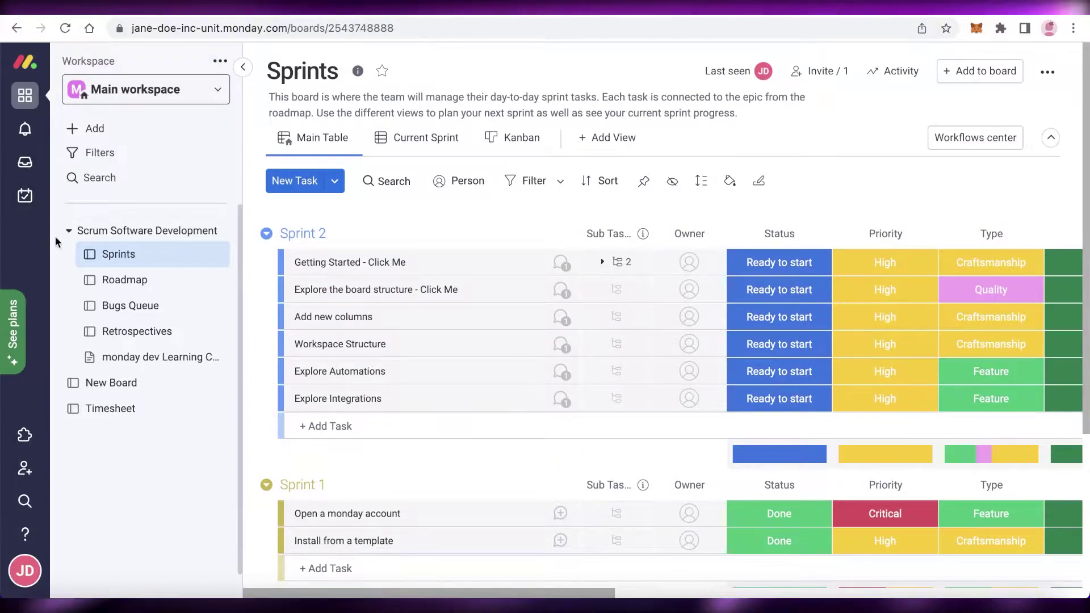
scroll(576, 204, "down", 5)
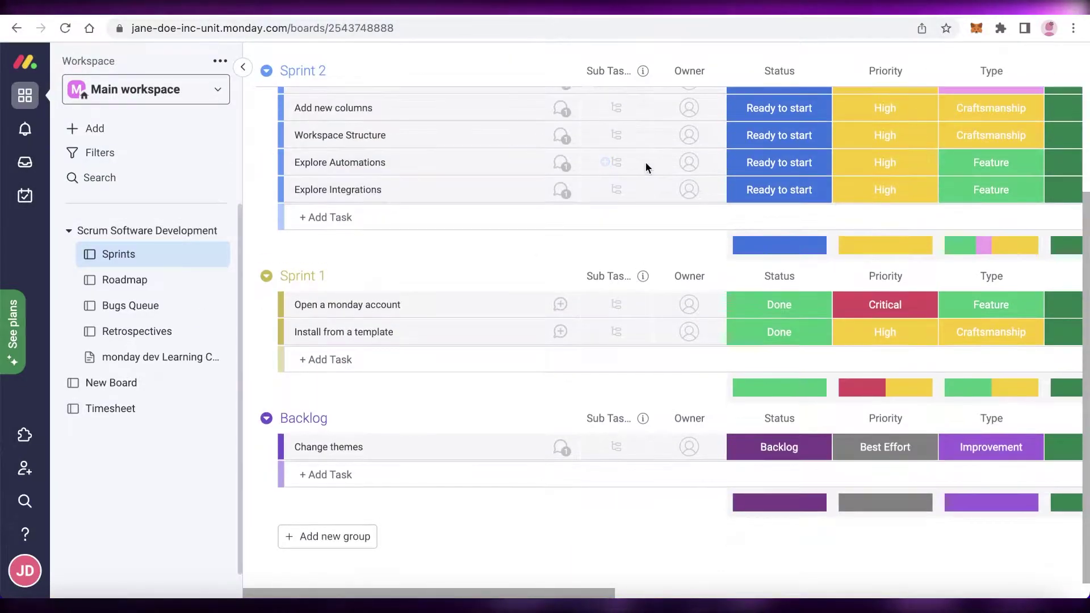
scroll(645, 164, "up", 5)
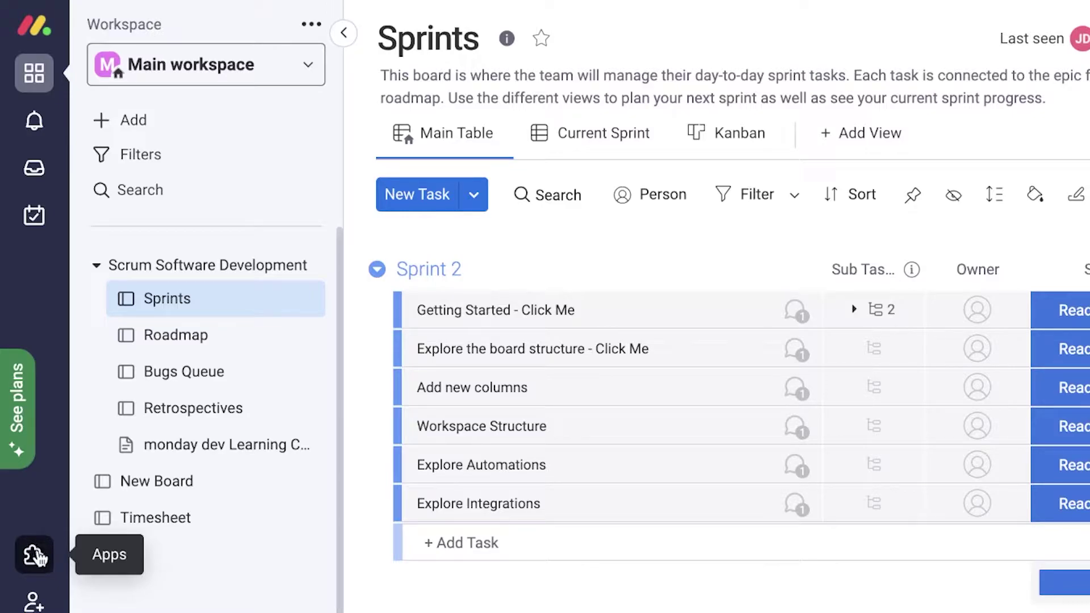
left_click(35, 555)
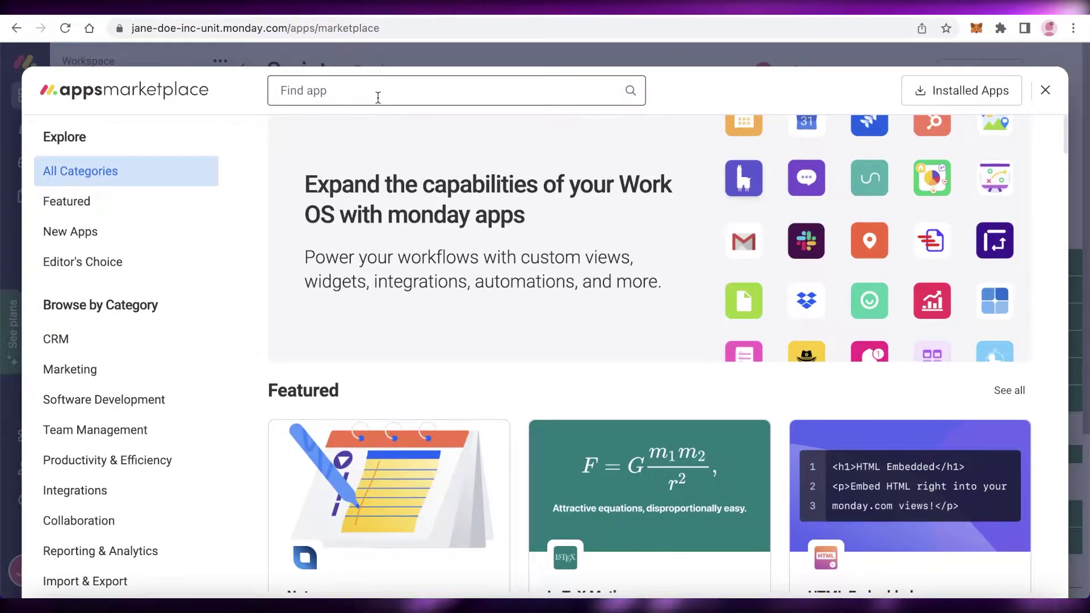
type("sl")
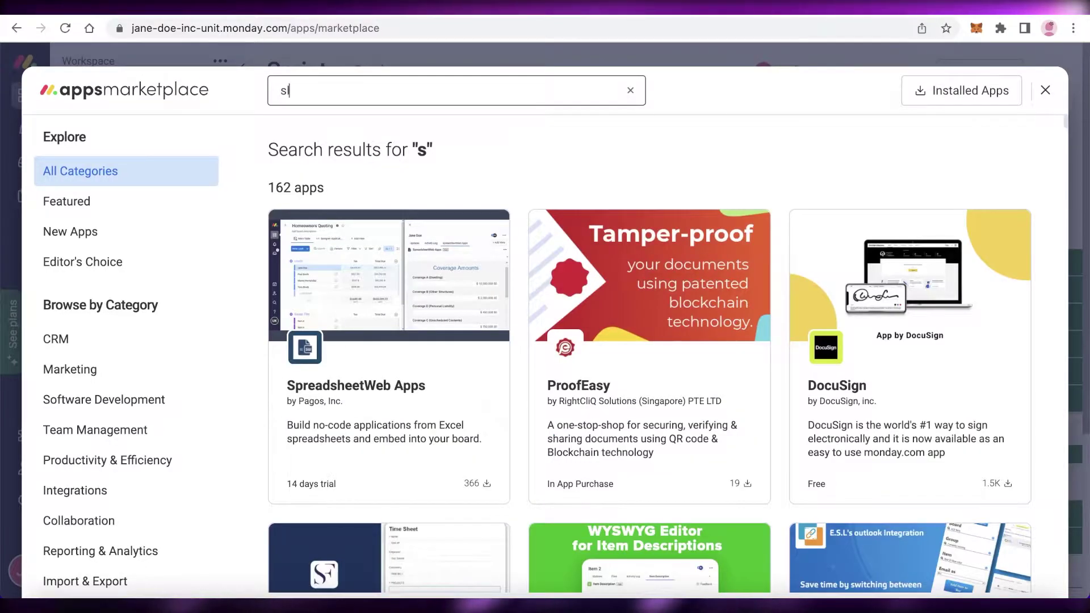
type("ack")
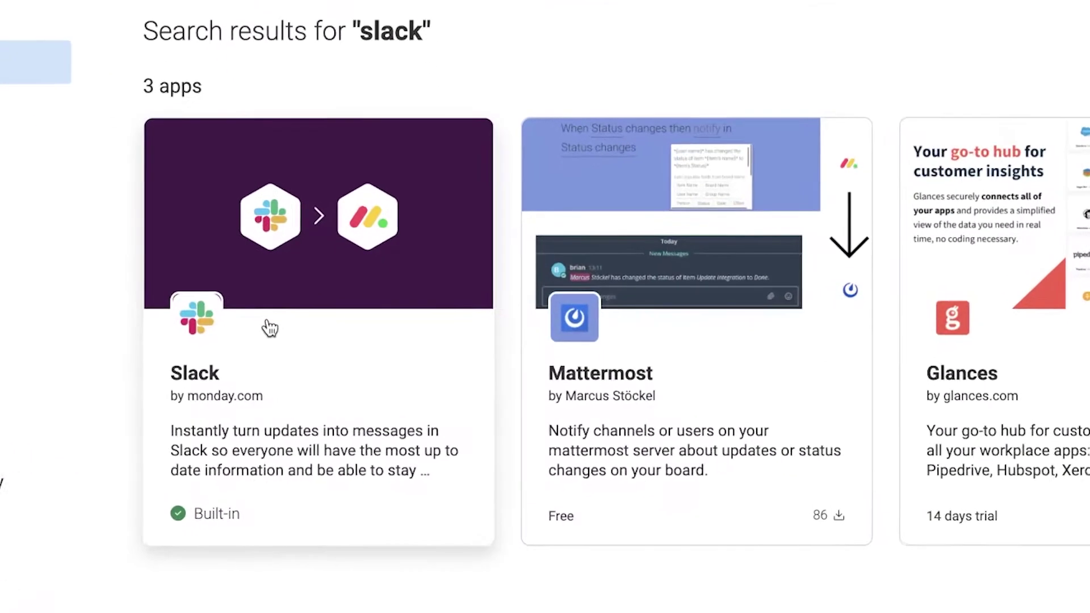
left_click(317, 341)
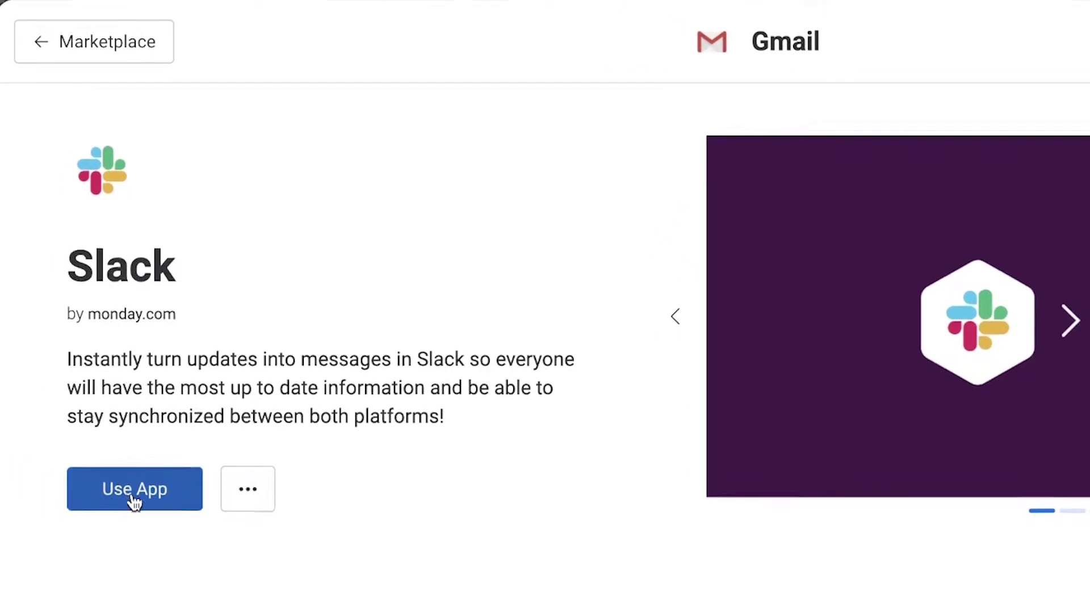
left_click(105, 493)
left_click(127, 471)
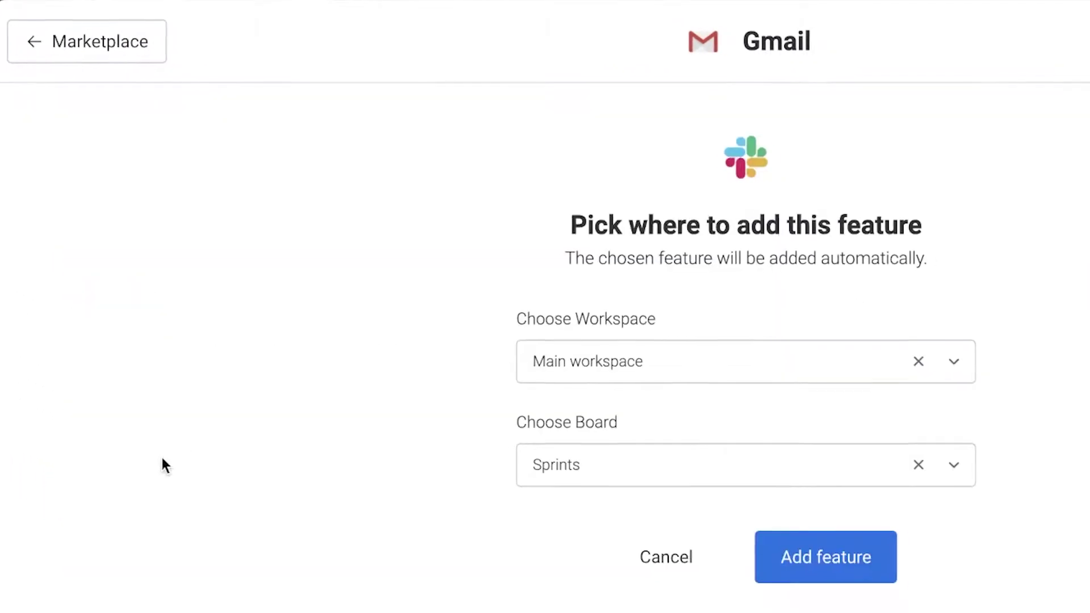
Target Main workspace and the Sprints board, then add the Slack feature.
left_click(748, 362)
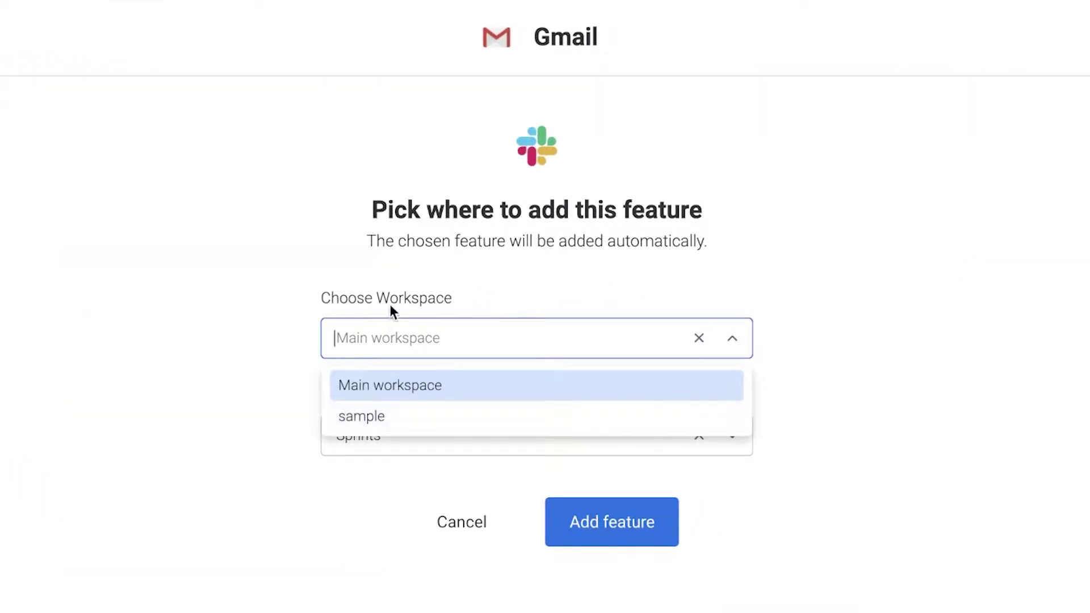
left_click(411, 280)
left_click(481, 343)
left_click(411, 378)
left_click(396, 438)
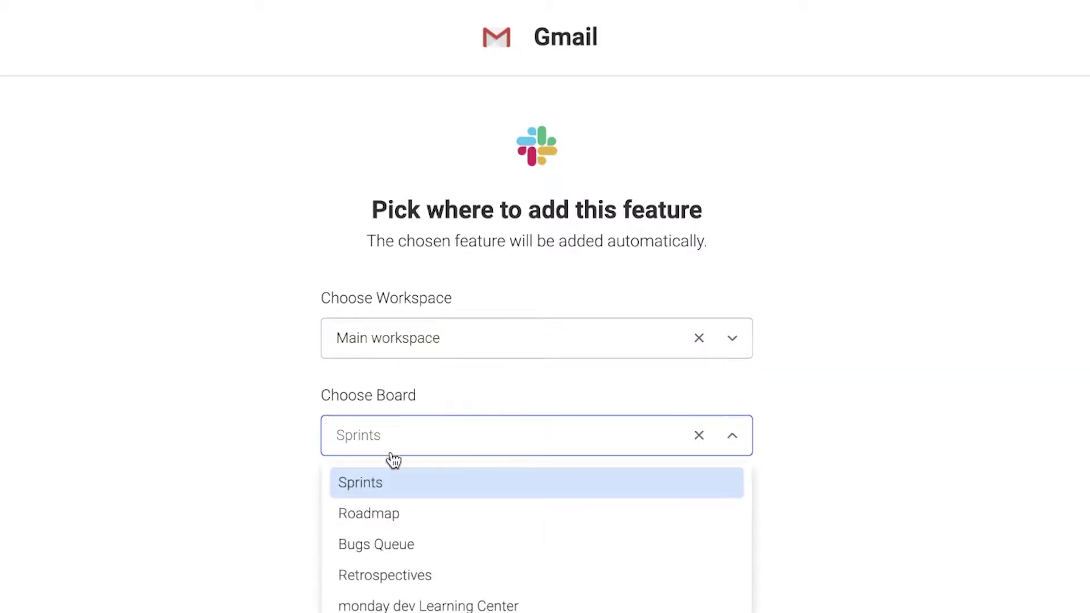
left_click(370, 484)
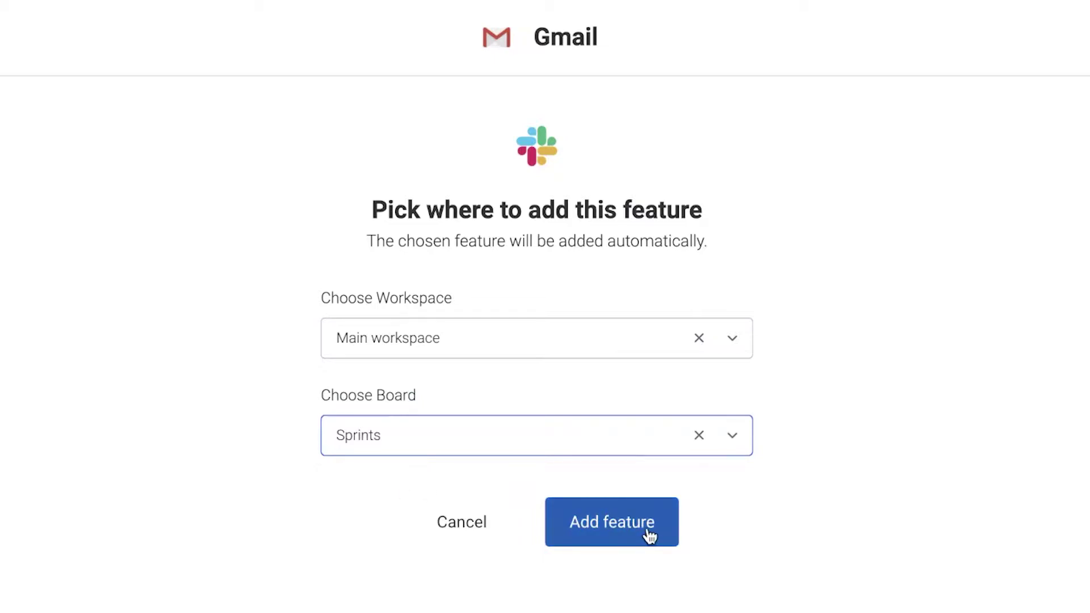
left_click(731, 435)
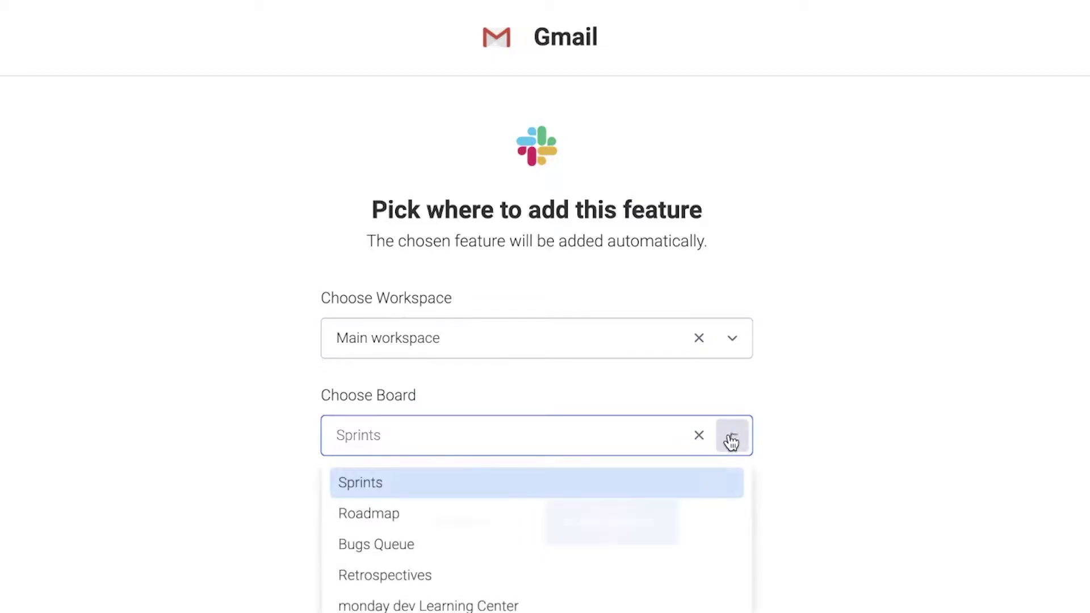
left_click(555, 515)
left_click(511, 450)
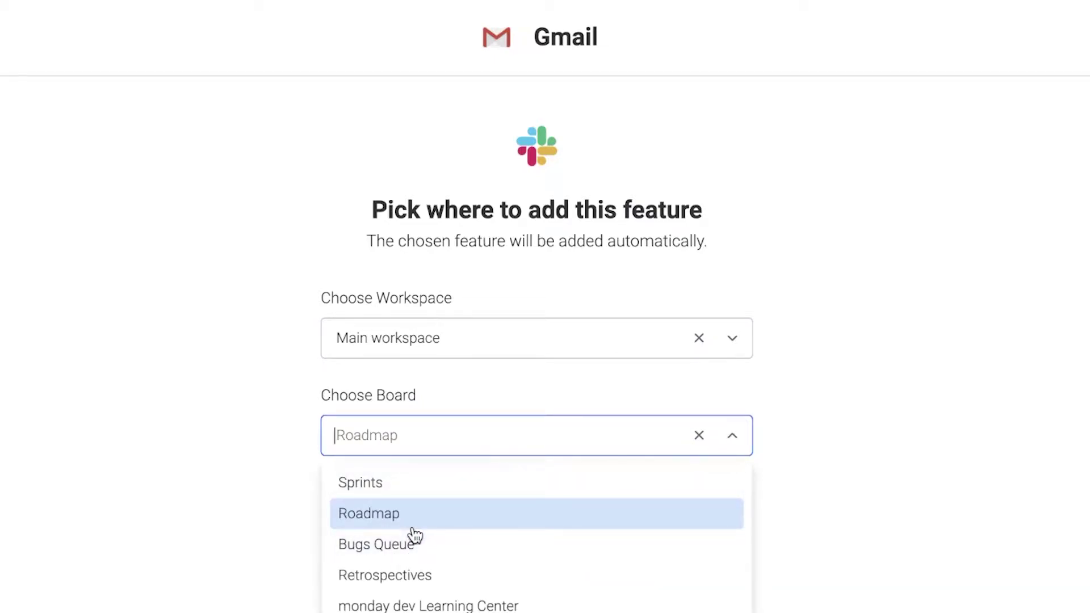
left_click(423, 486)
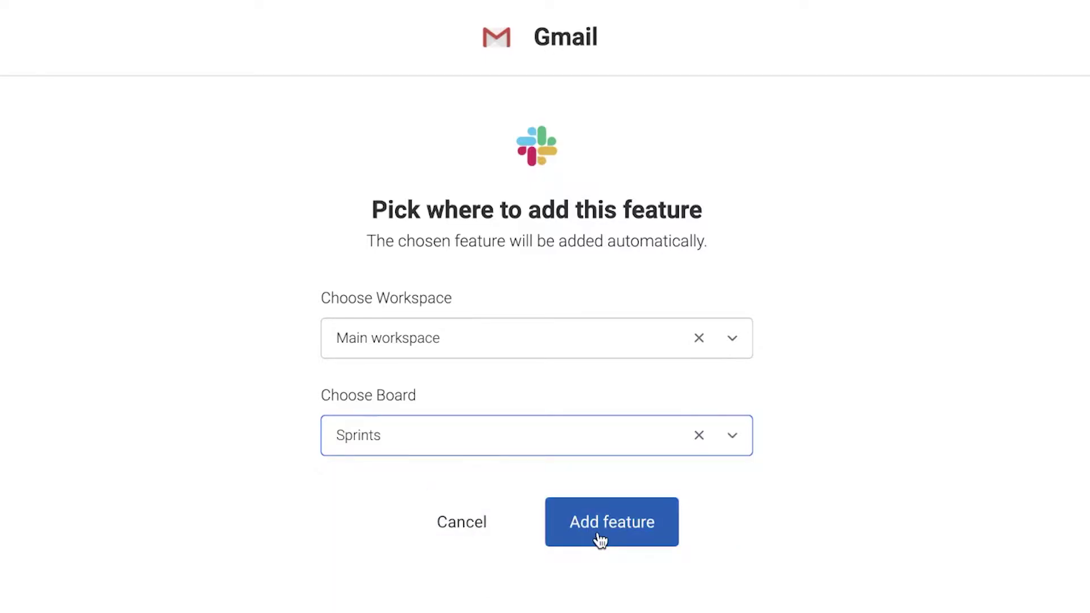
left_click(600, 538)
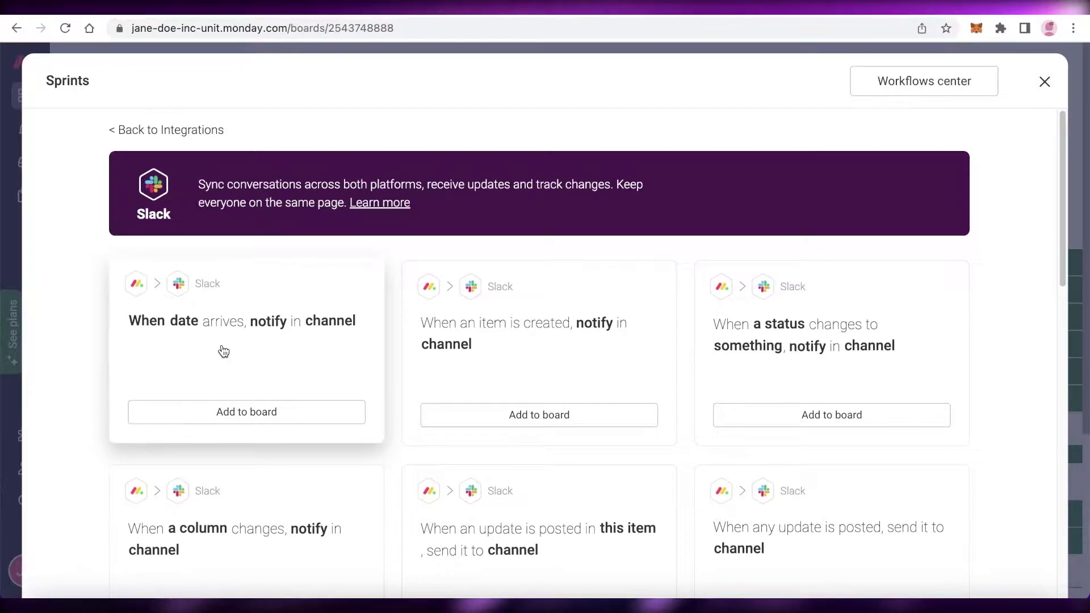
Activate /monday-pulse from the Slack recipes and authorize monday.com in the Fashion Brand workspace.
scroll(223, 351, "down", 2)
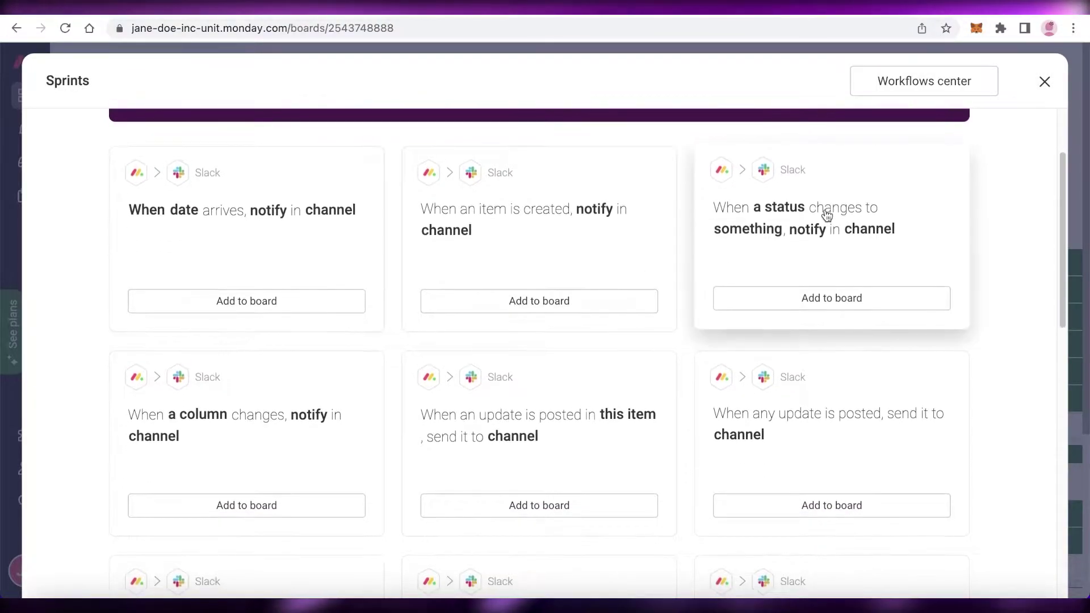
scroll(818, 214, "down", 4)
scroll(817, 219, "down", 9)
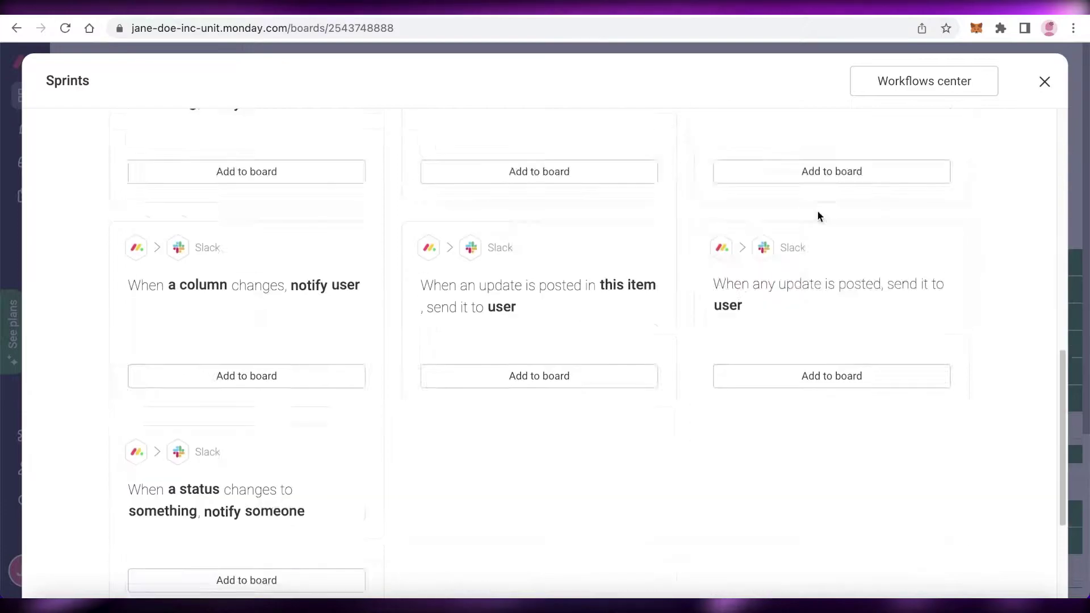
scroll(620, 427, "up", 15)
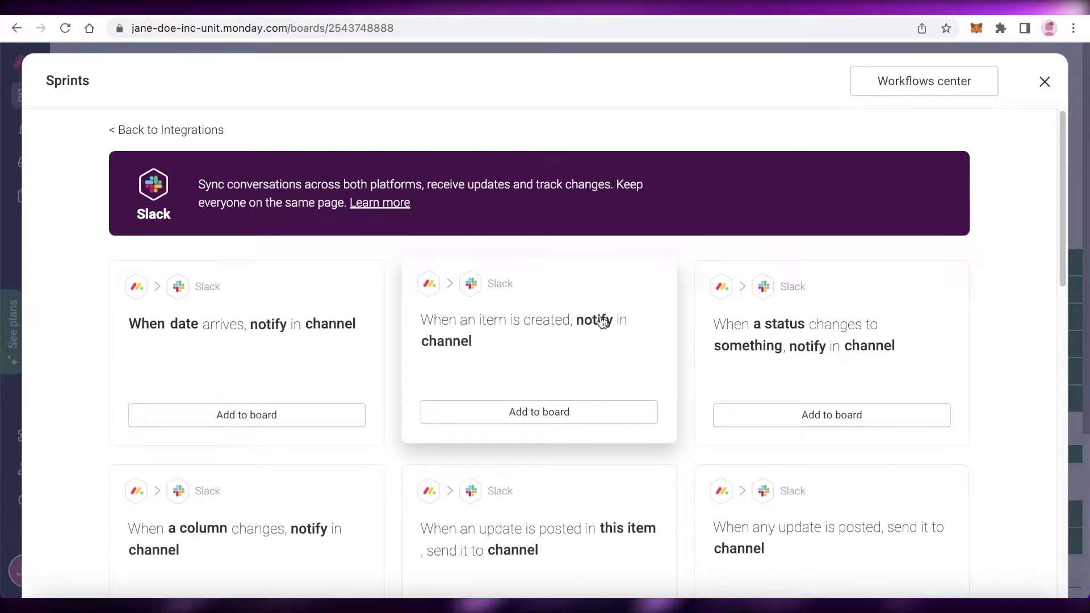
scroll(369, 271, "down", 13)
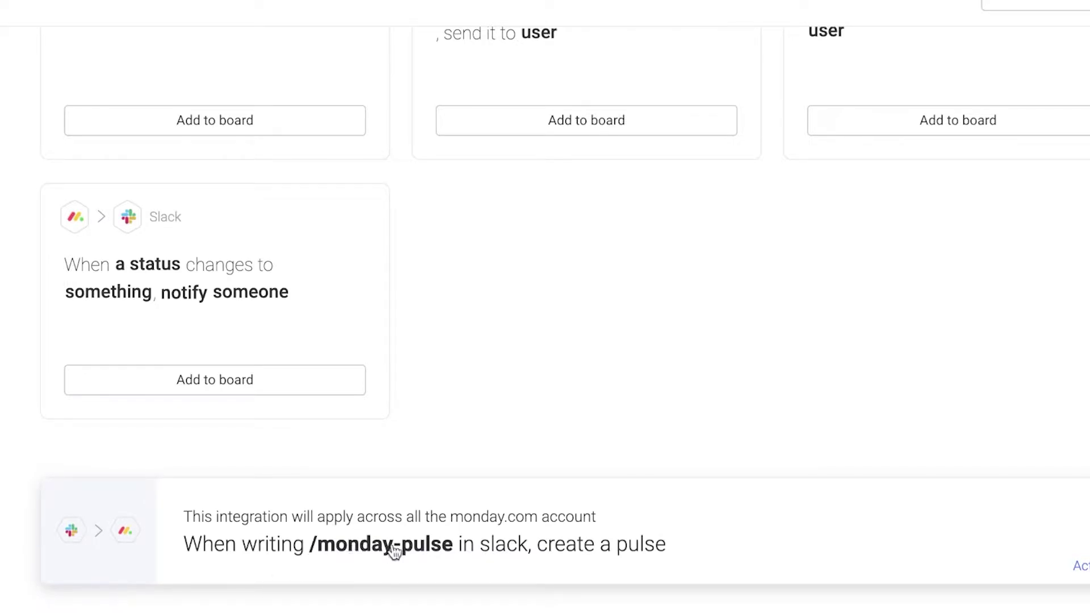
left_click(507, 552)
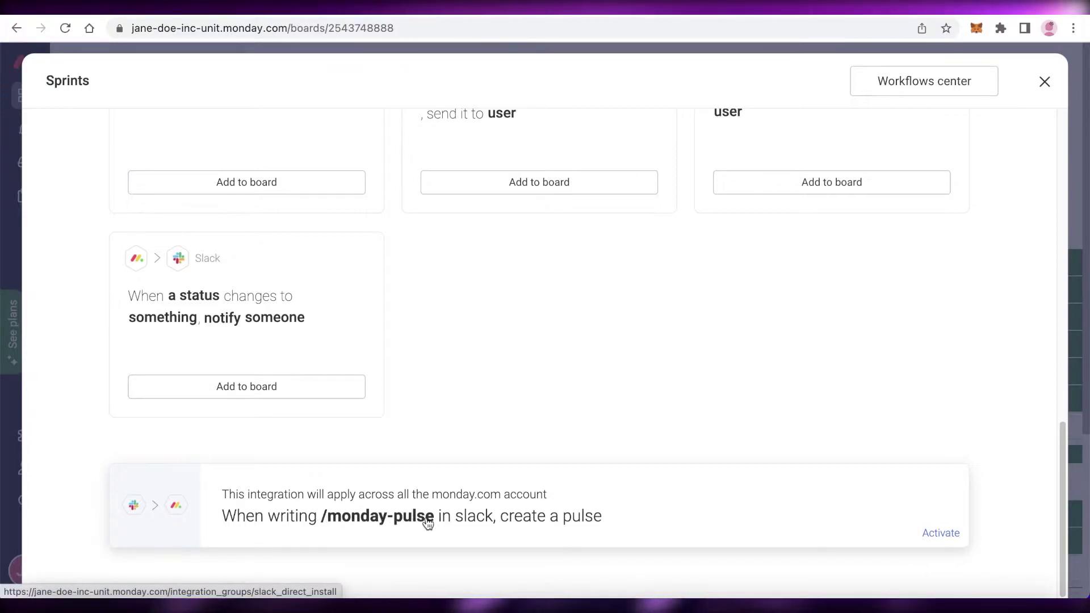
left_click(425, 520)
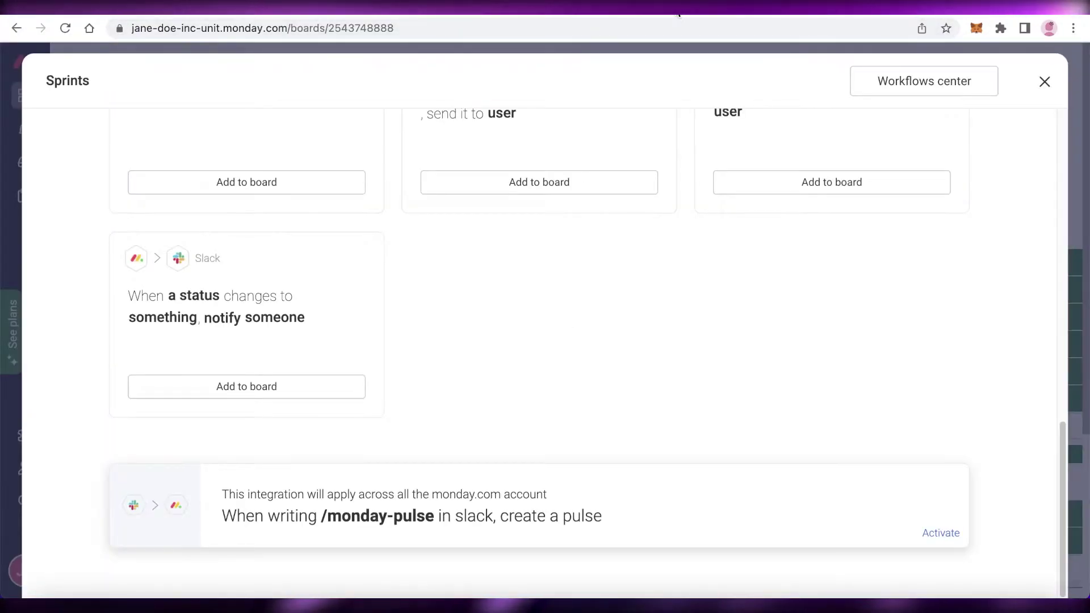
left_click(561, 554)
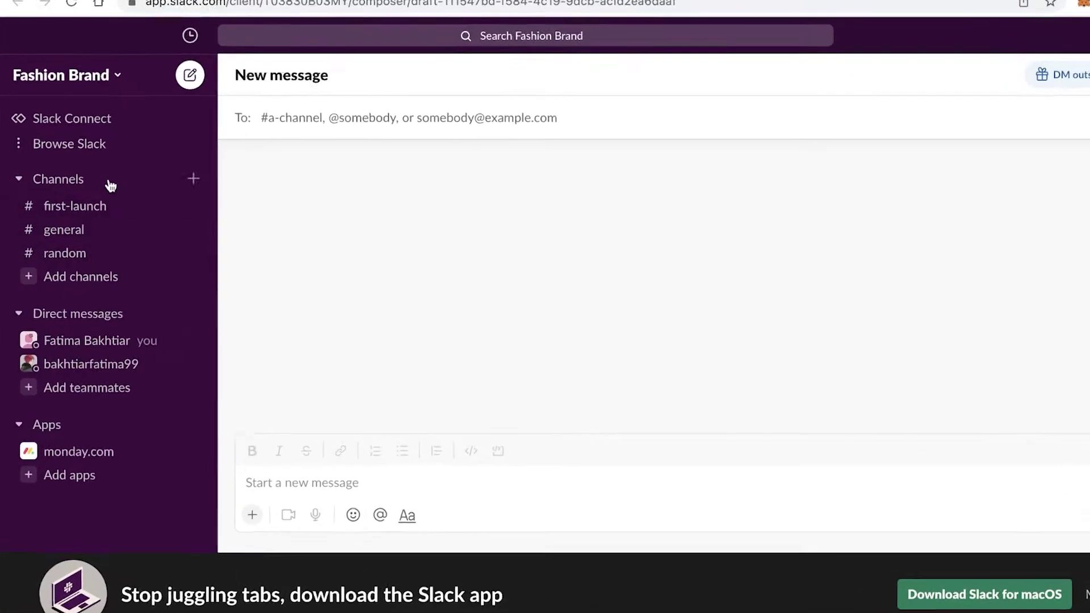
In #first-launch, use the /monday-pulse shortcut to create xyz on Sprints in Sprint 2.
left_click(63, 207)
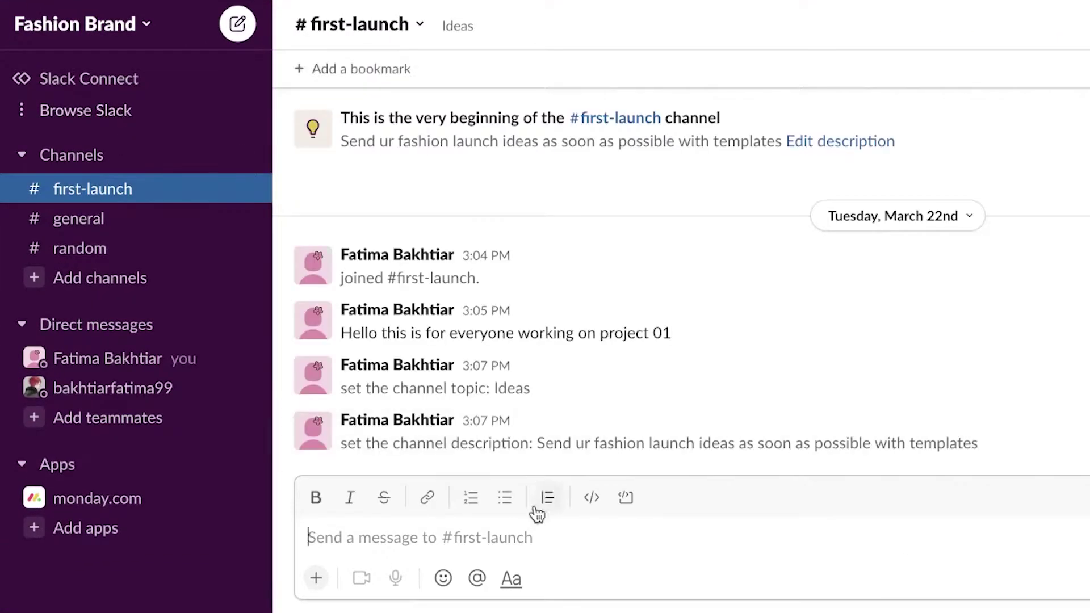
left_click(316, 578)
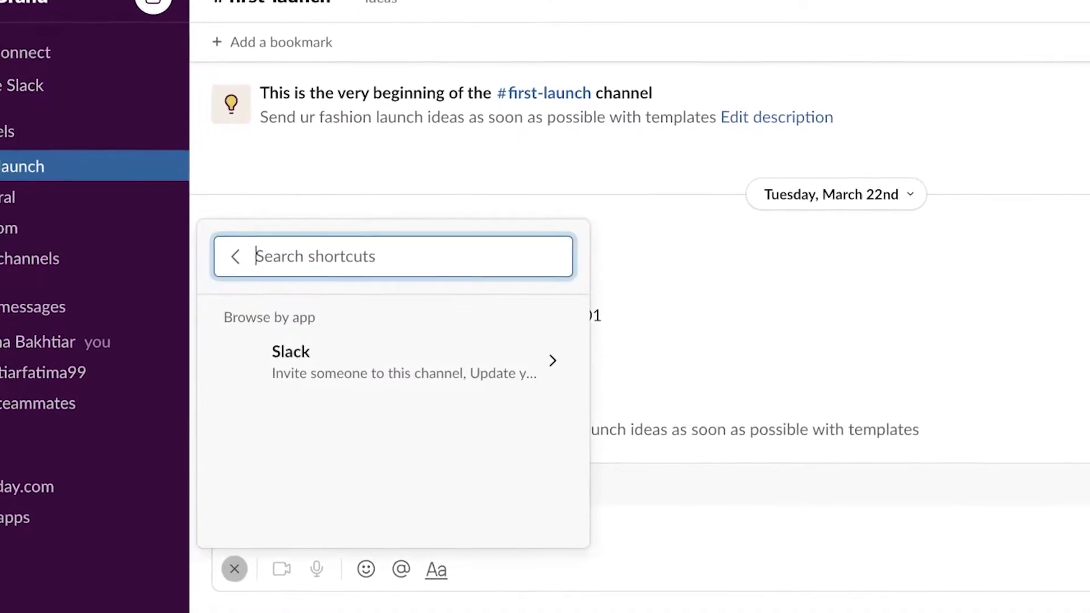
type("mo")
key("Return")
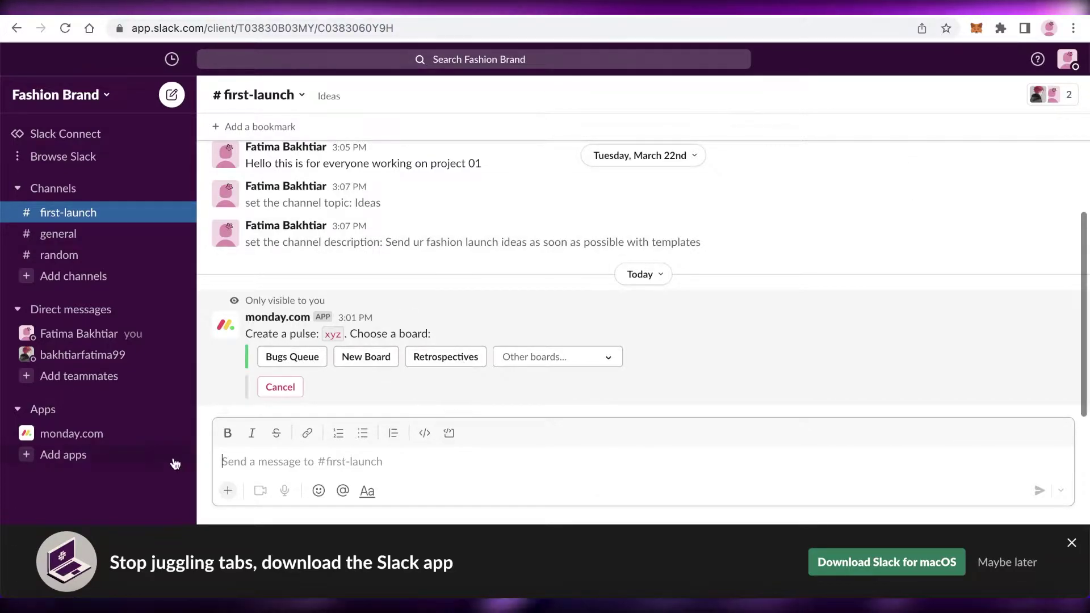
left_click(520, 361)
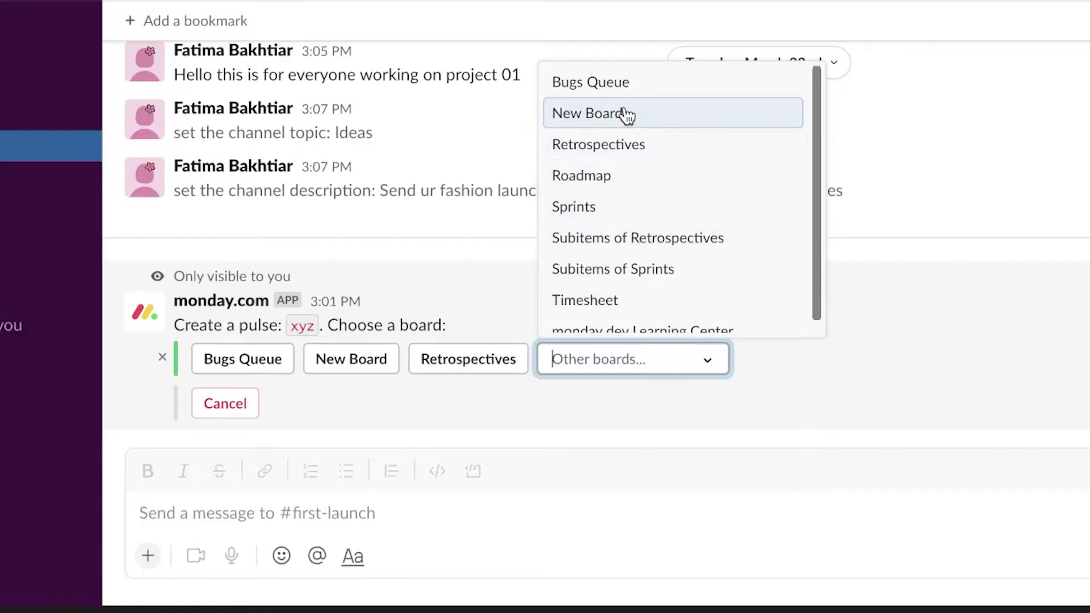
left_click(613, 206)
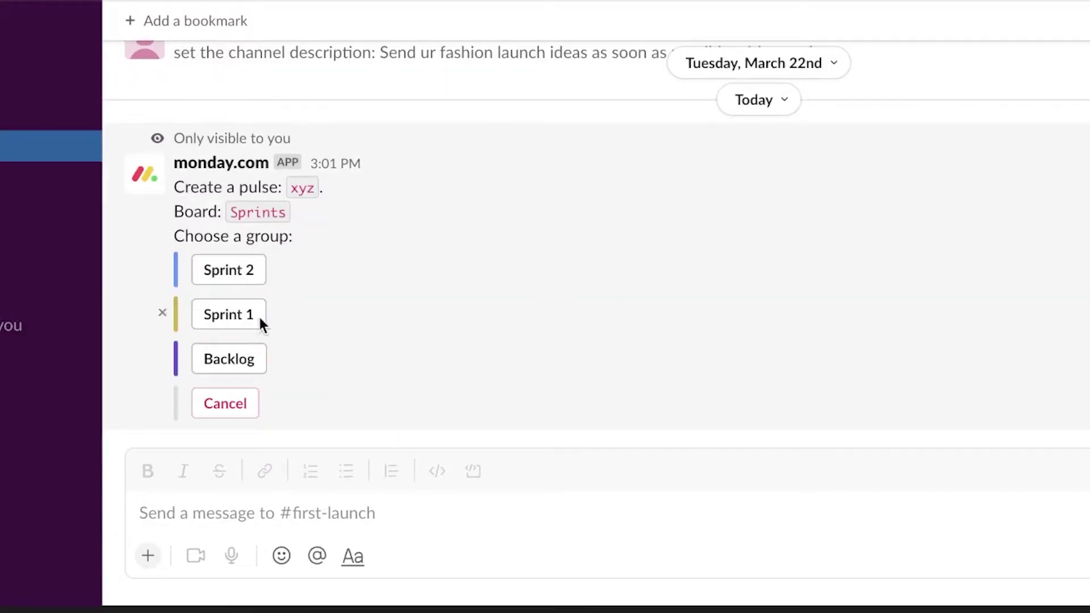
left_click(248, 267)
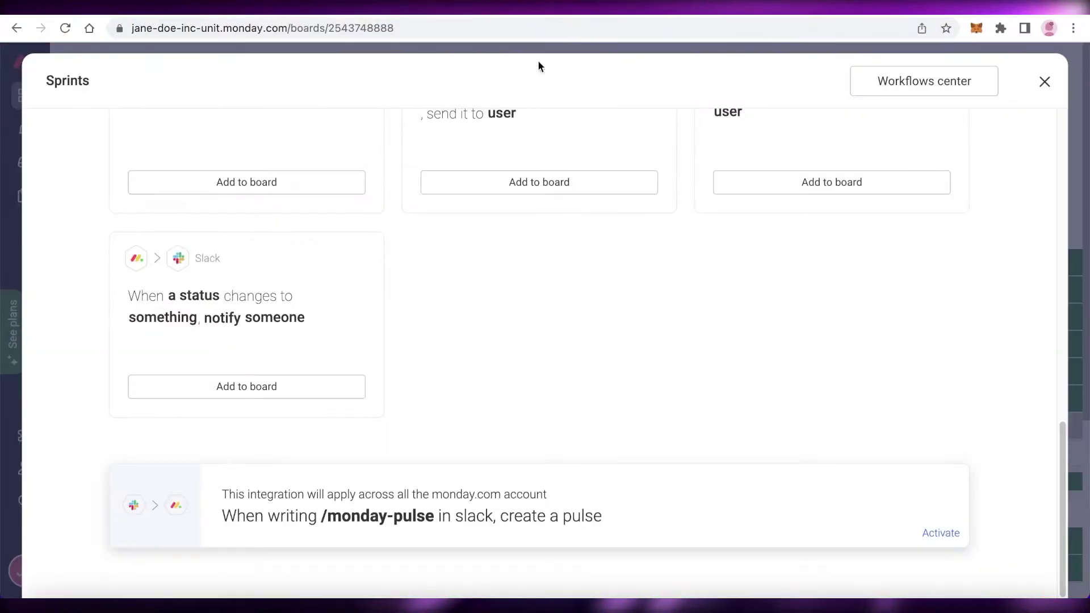
Confirm xyz sits under Sprint 2 in the Main Table, then return to Slack's #first-launch.
key("Escape")
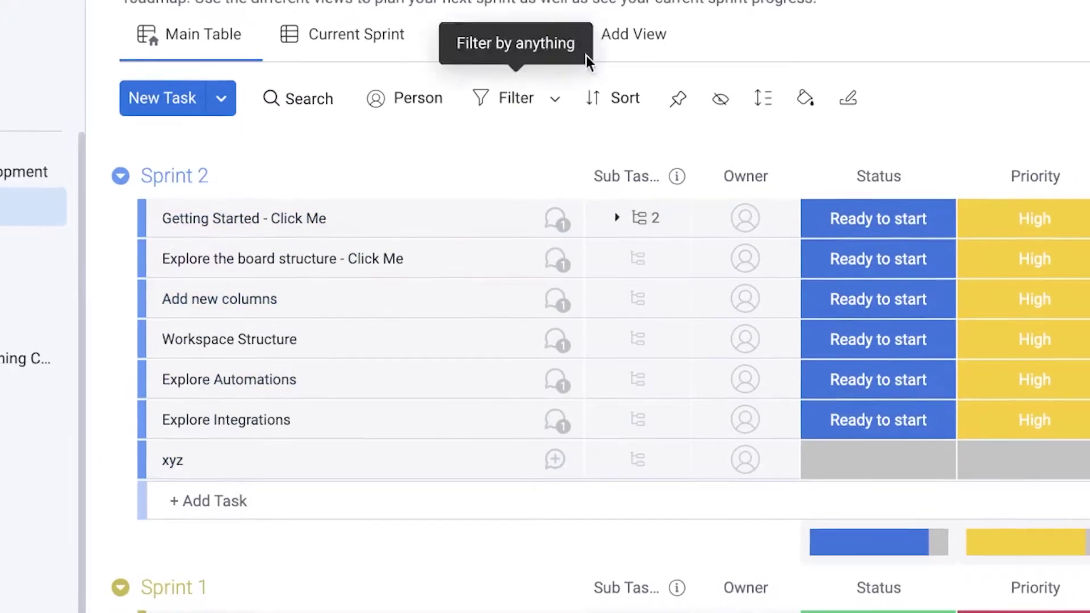
scroll(309, 327, "down", 5)
scroll(641, 249, "up", 5)
left_click(304, 128)
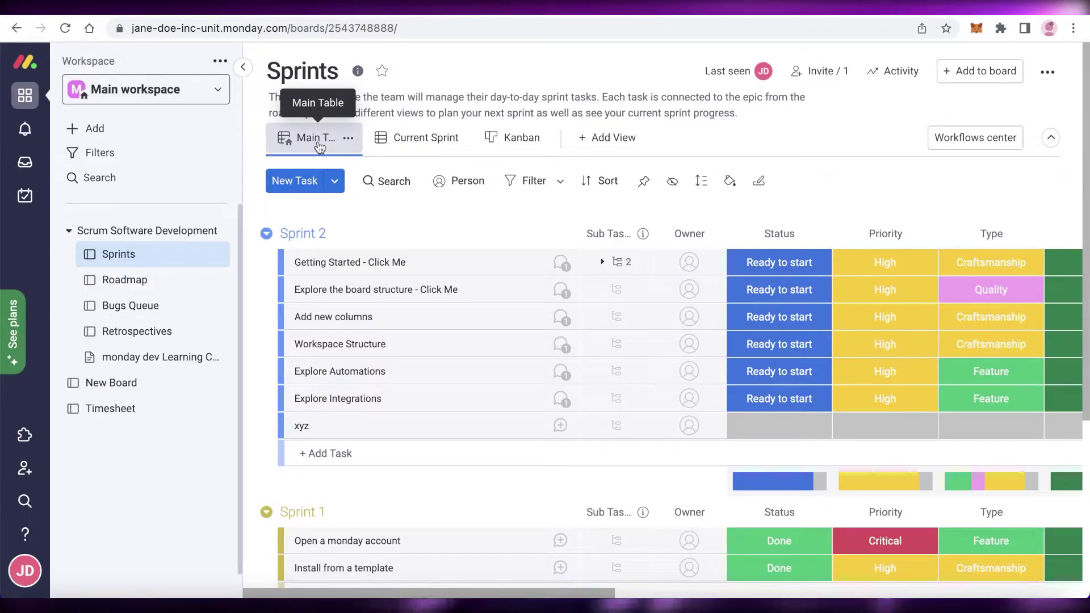
scroll(517, 245, "down", 1)
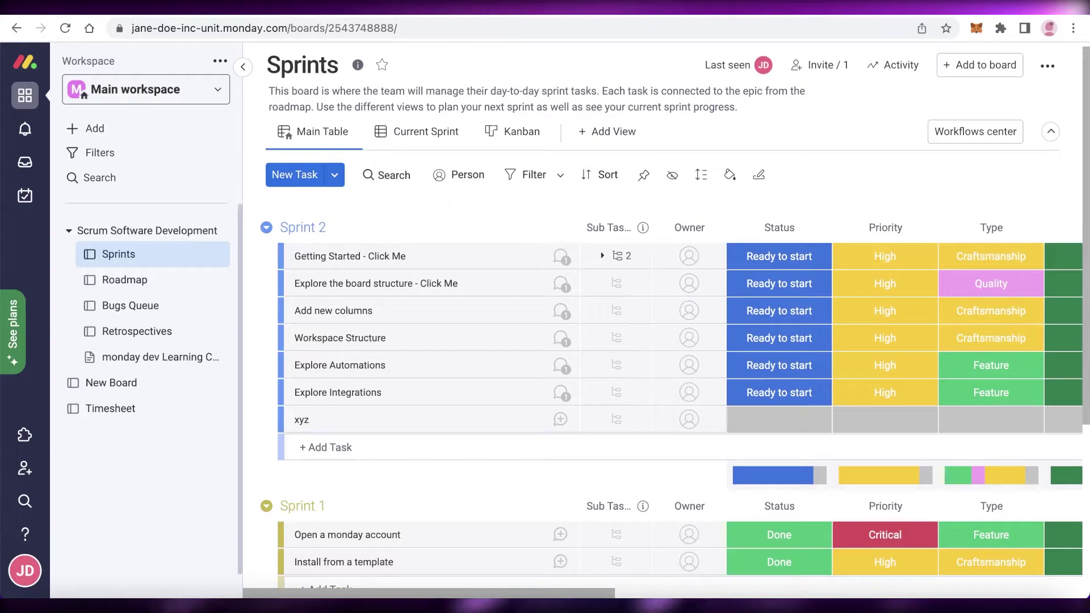
left_click(704, 15)
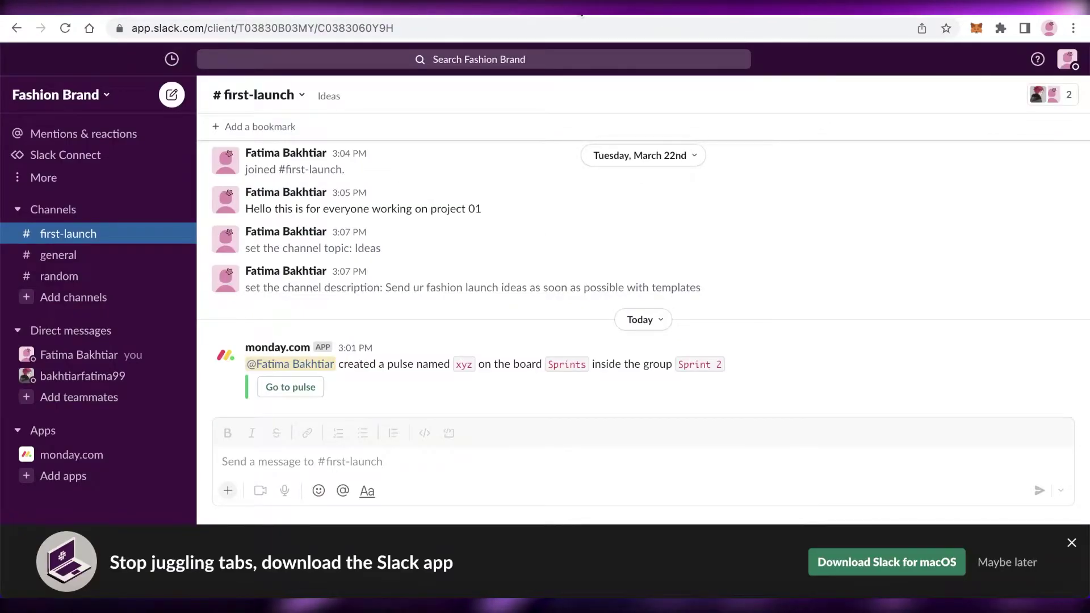
left_click(582, 12)
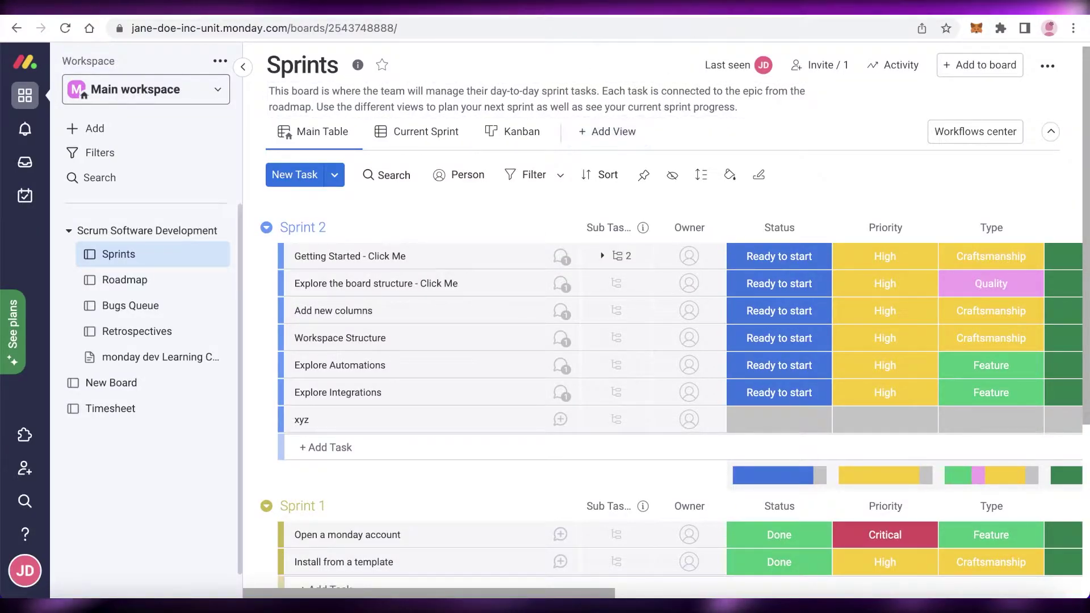
left_click(703, 12)
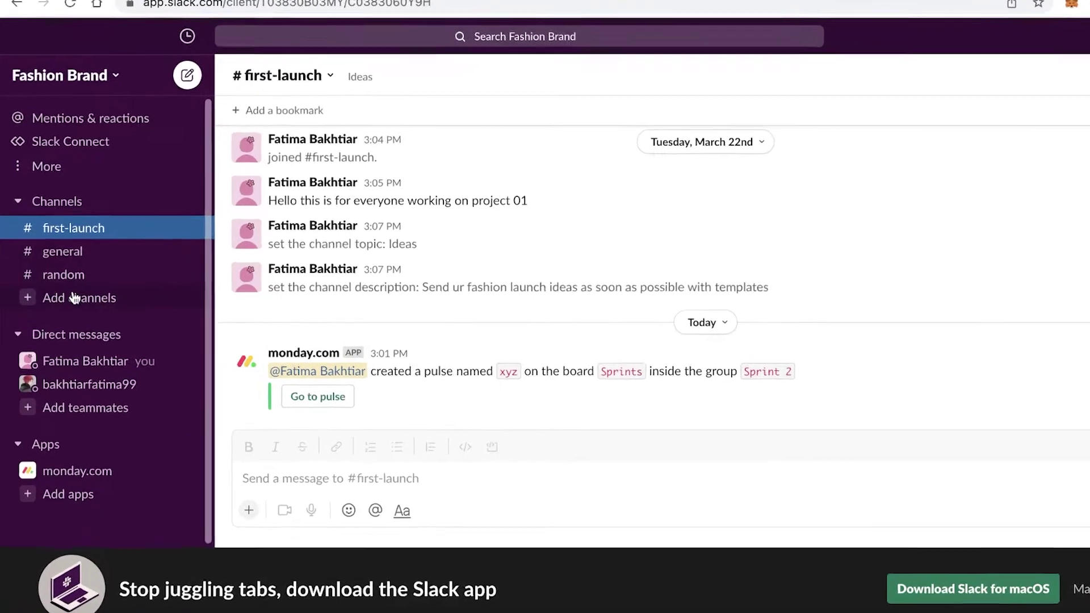
Create the #sprintsupdates Slack channel and add all Fashion Brand members to it.
left_click(73, 297)
left_click(121, 331)
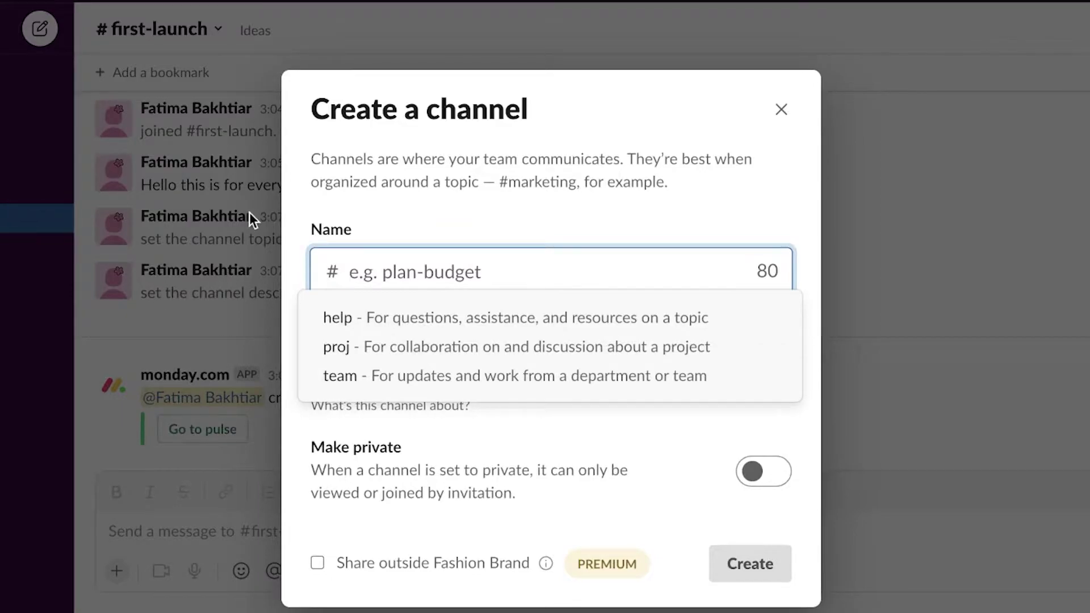
type("sprintsupdates")
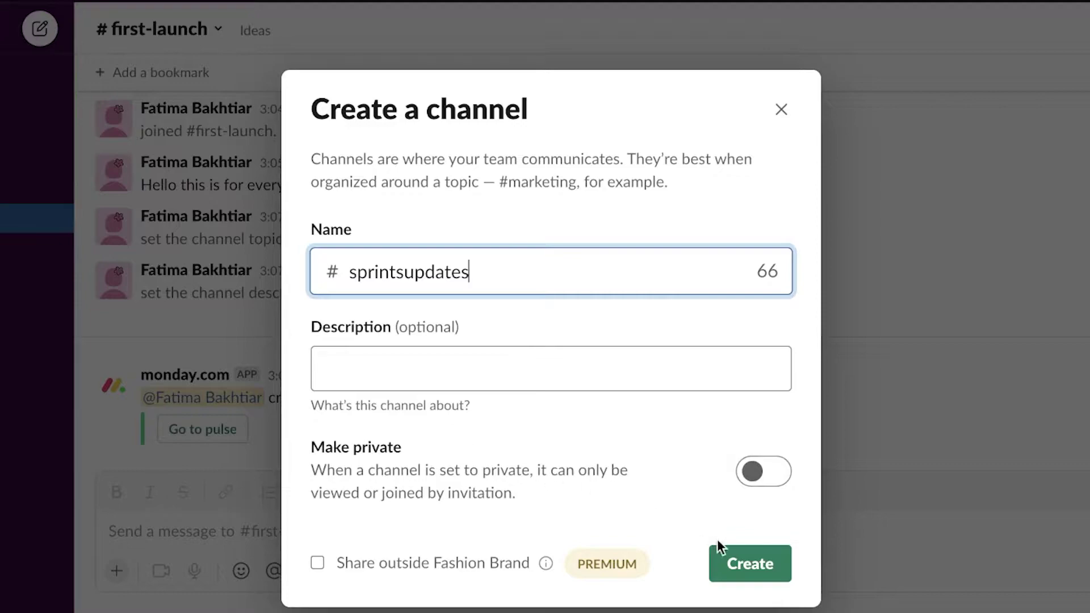
left_click(738, 553)
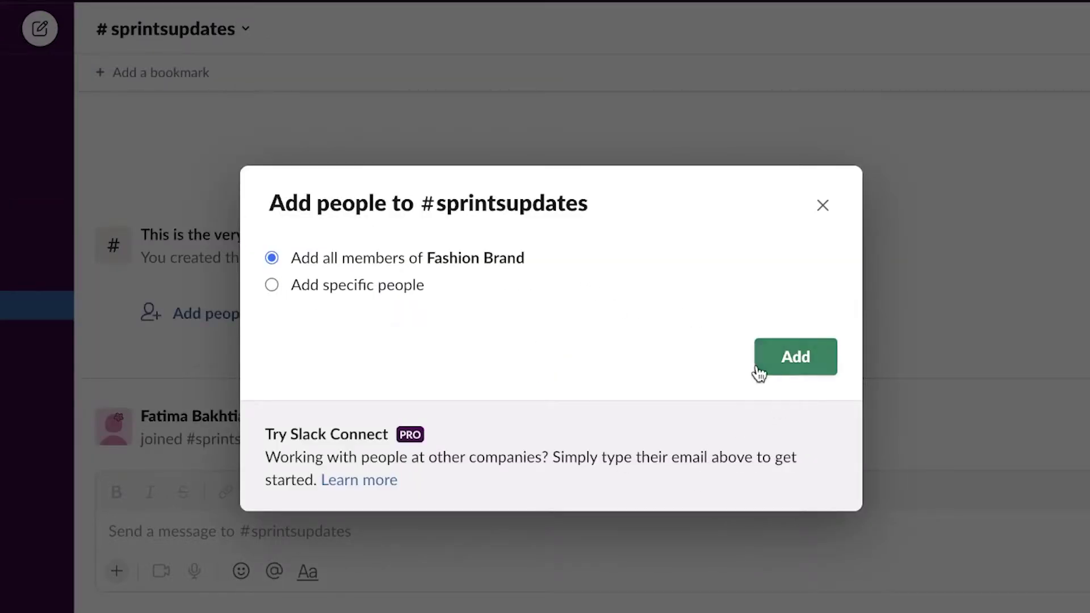
left_click(759, 363)
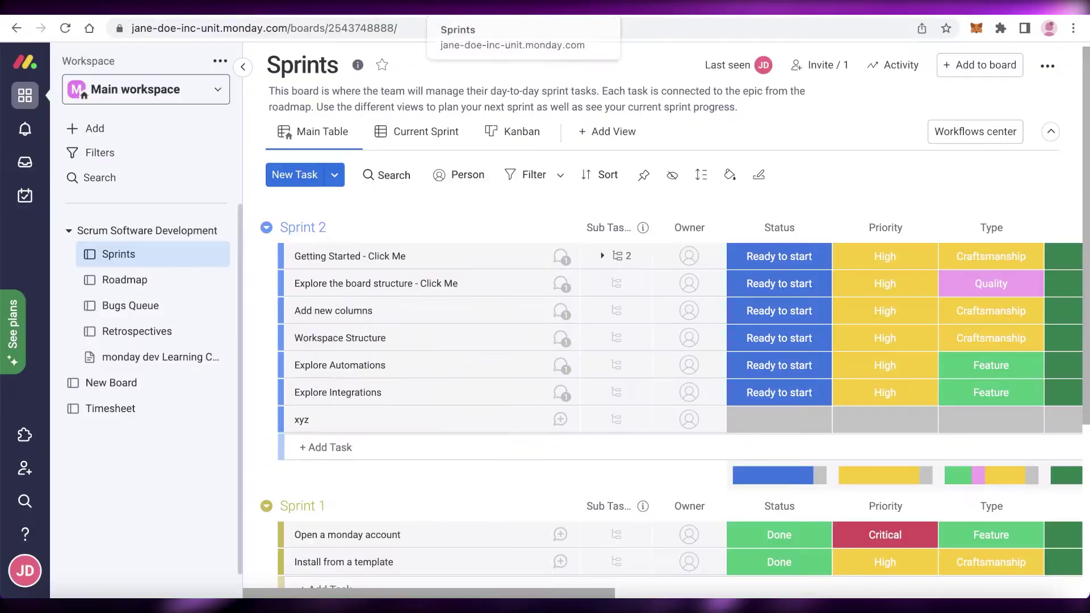
Open the Workflows center on the monday.com Sprints board.
left_click(500, 7)
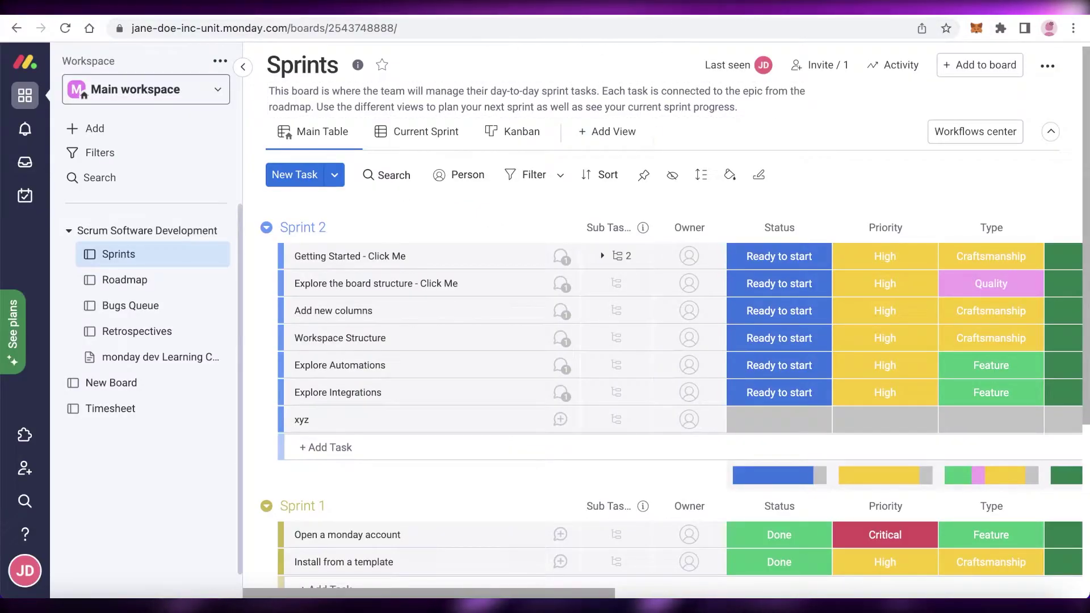
scroll(511, 227, "down", 2)
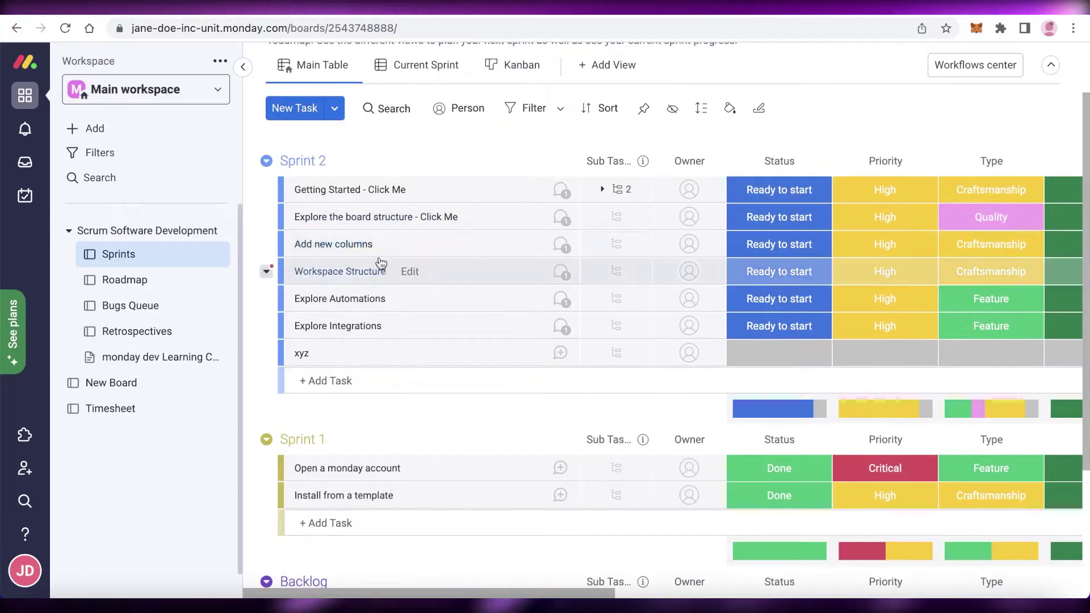
scroll(426, 185, "up", 2)
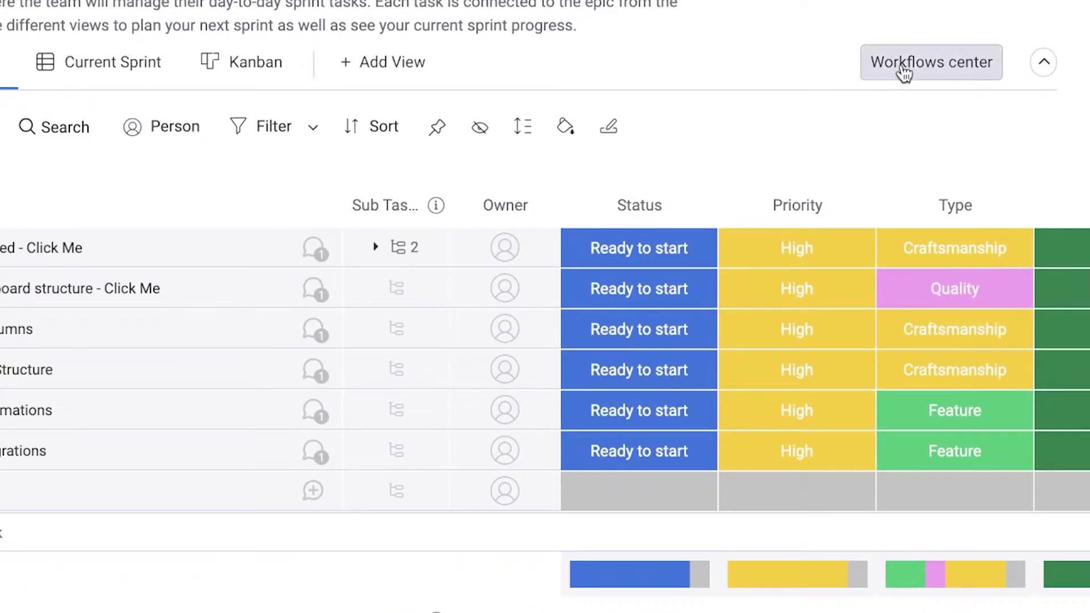
left_click(975, 138)
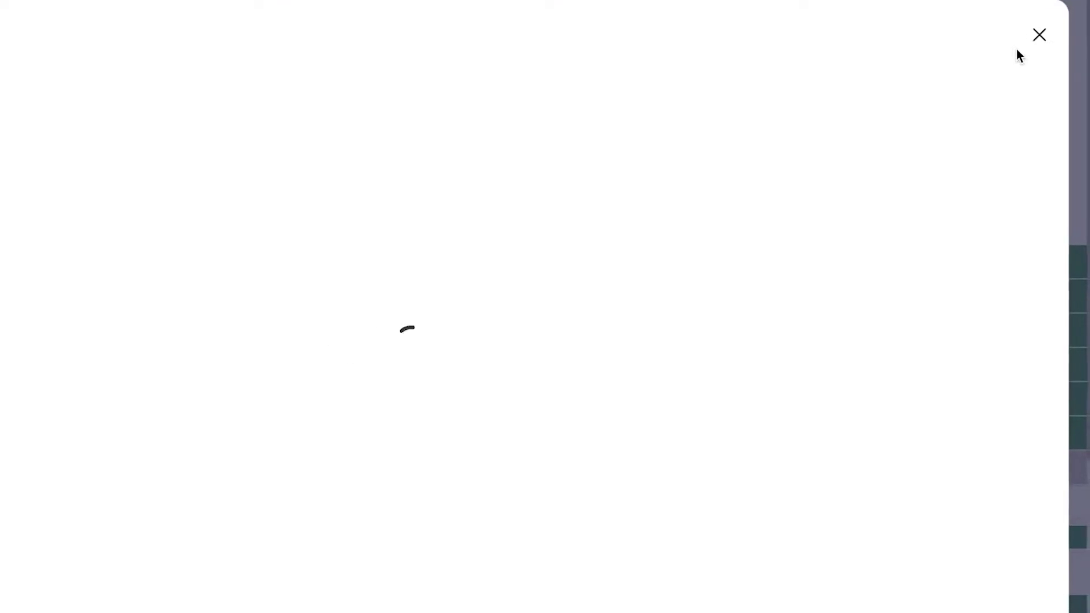
left_click(1039, 35)
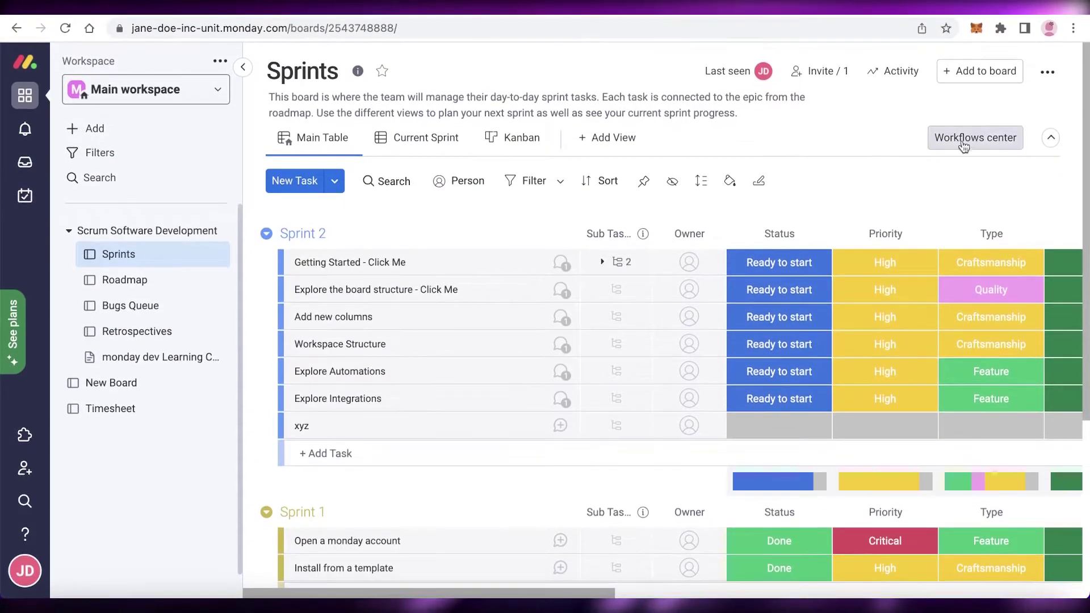
left_click(986, 143)
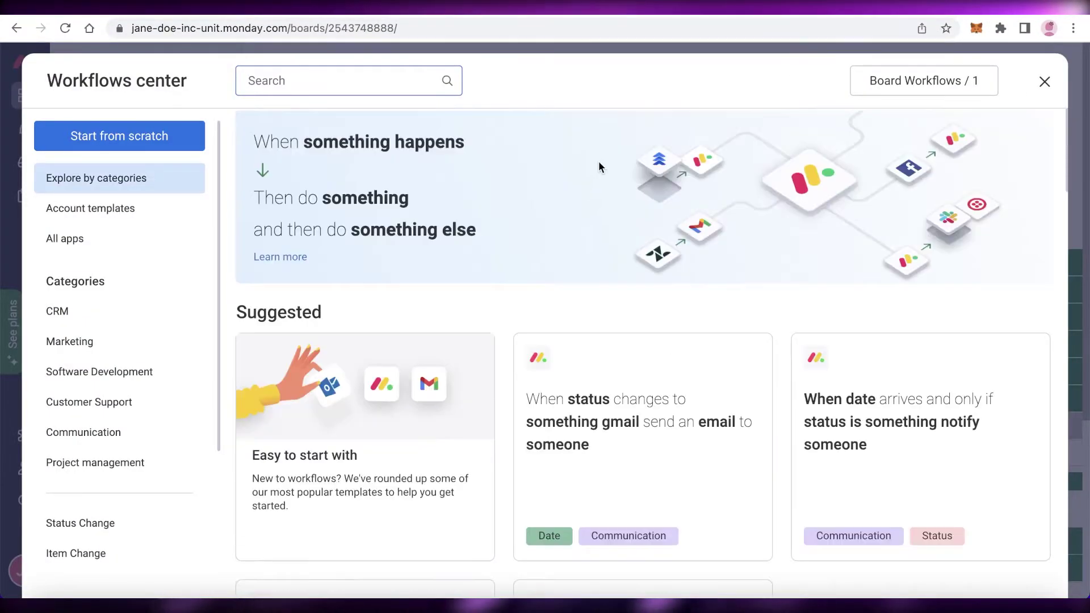
Permanently delete the Backlog status automation from Board Workflows and return to the templates.
left_click(934, 92)
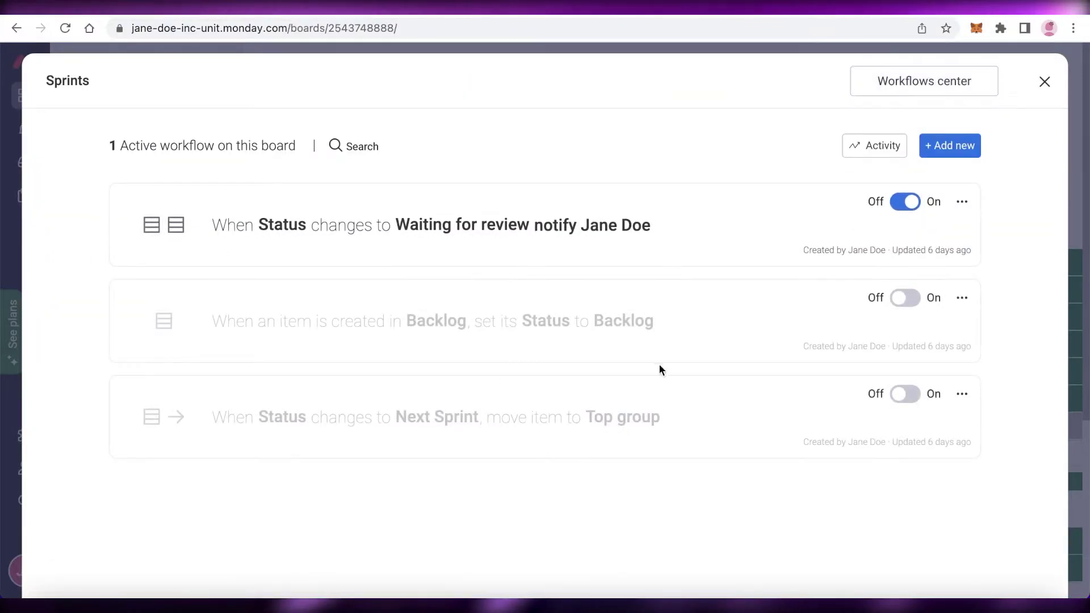
left_click(962, 297)
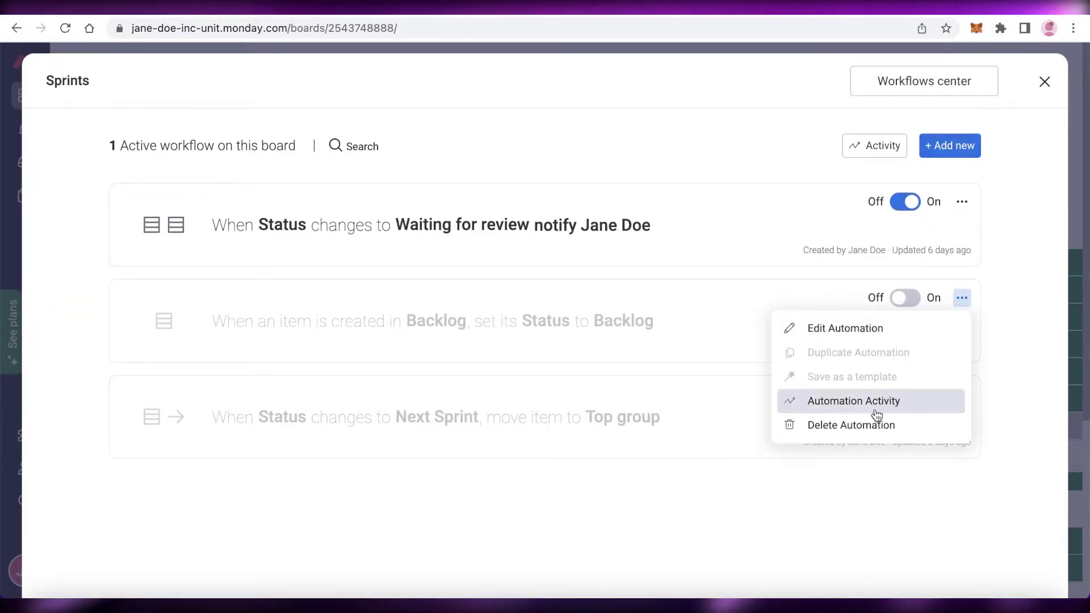
left_click(888, 423)
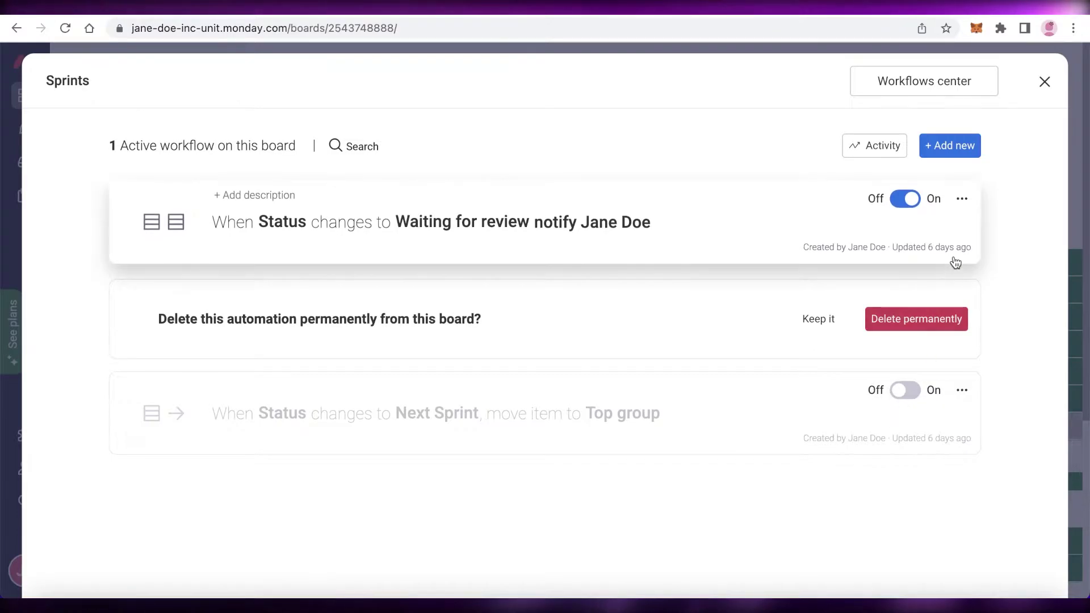
left_click(912, 312)
left_click(914, 80)
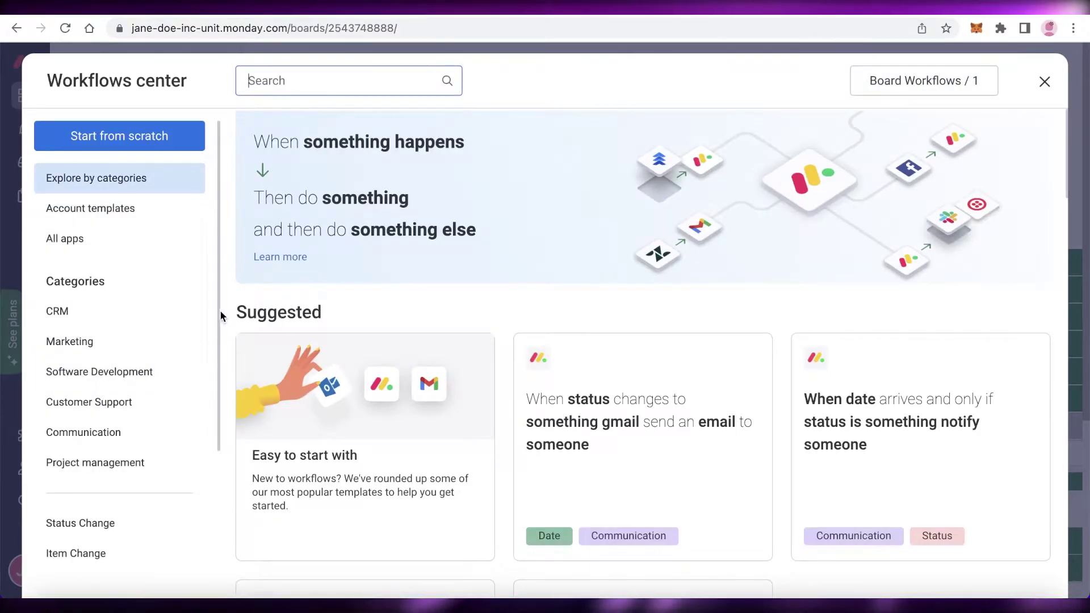
Browse the workflow templates, including the Account templates section.
scroll(164, 347, "down", 3)
scroll(85, 331, "up", 3)
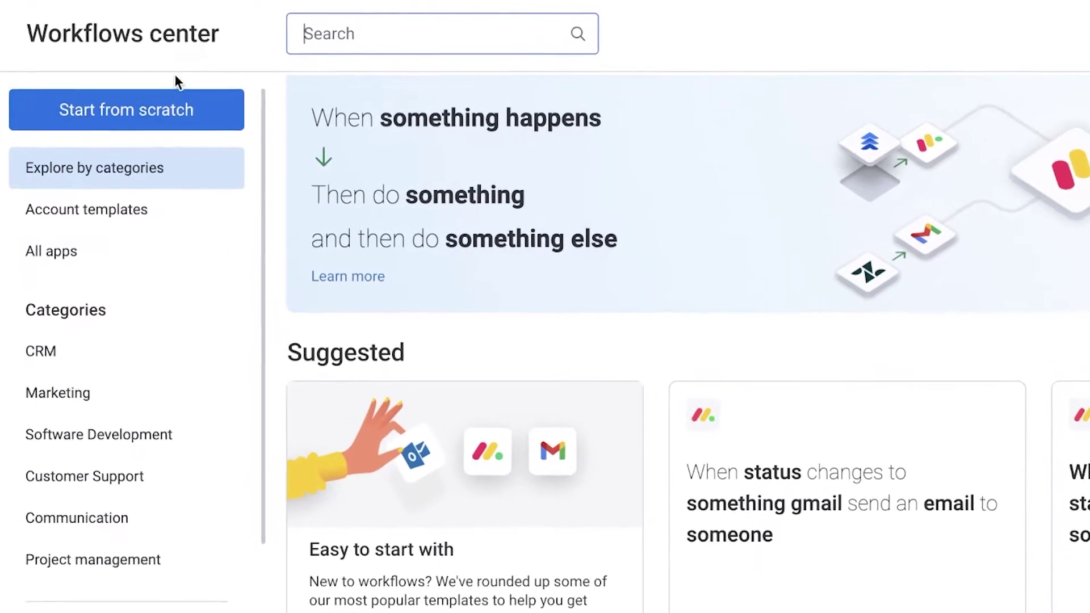
left_click(170, 209)
scroll(916, 294, "up", 10)
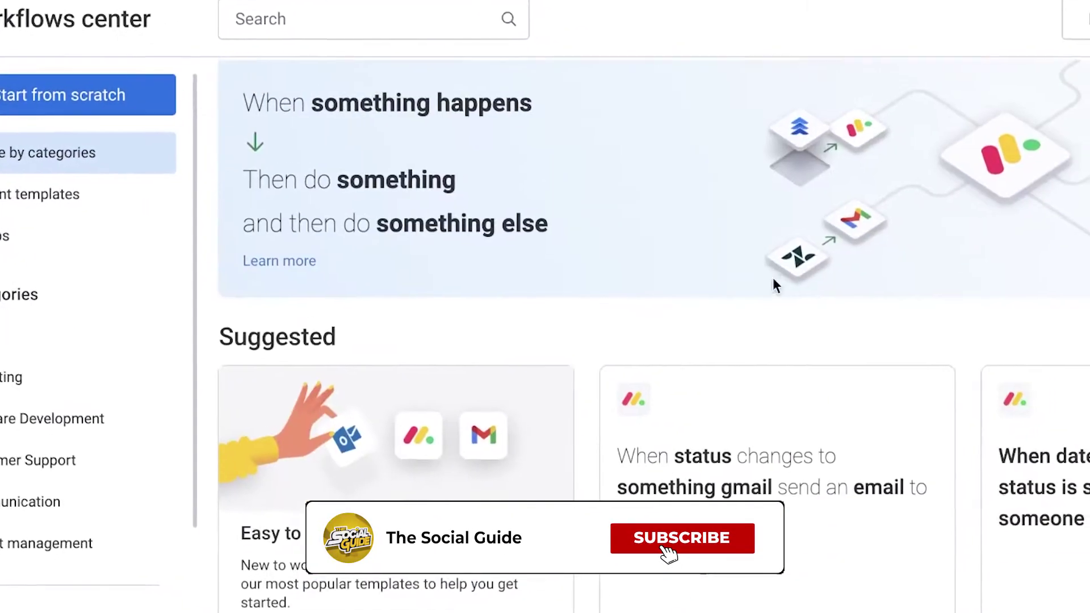
scroll(681, 340, "down", 3)
scroll(645, 248, "down", 8)
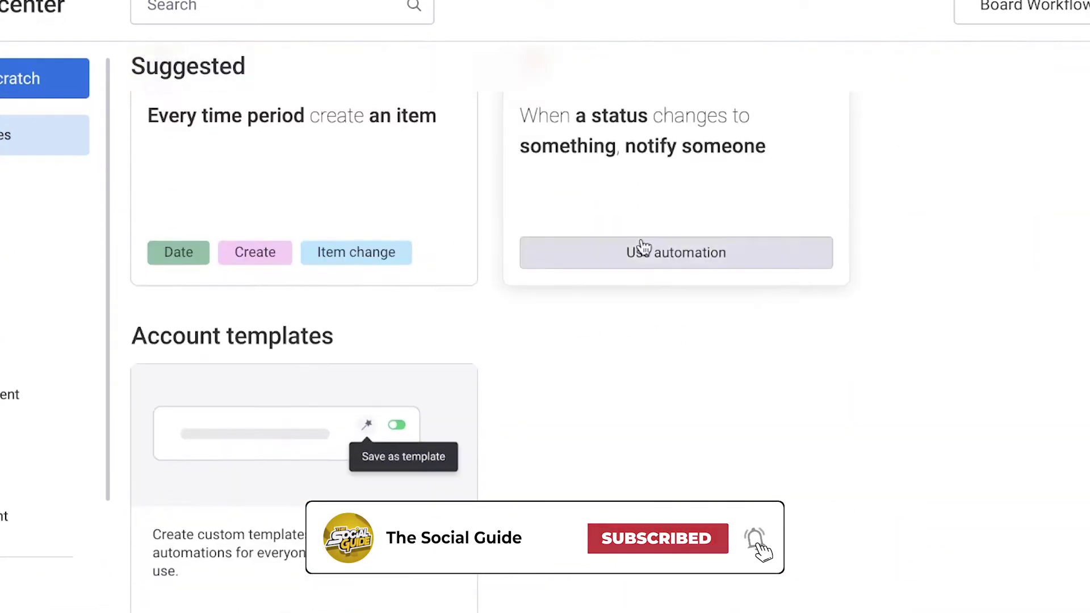
scroll(645, 248, "up", 5)
scroll(535, 347, "up", 4)
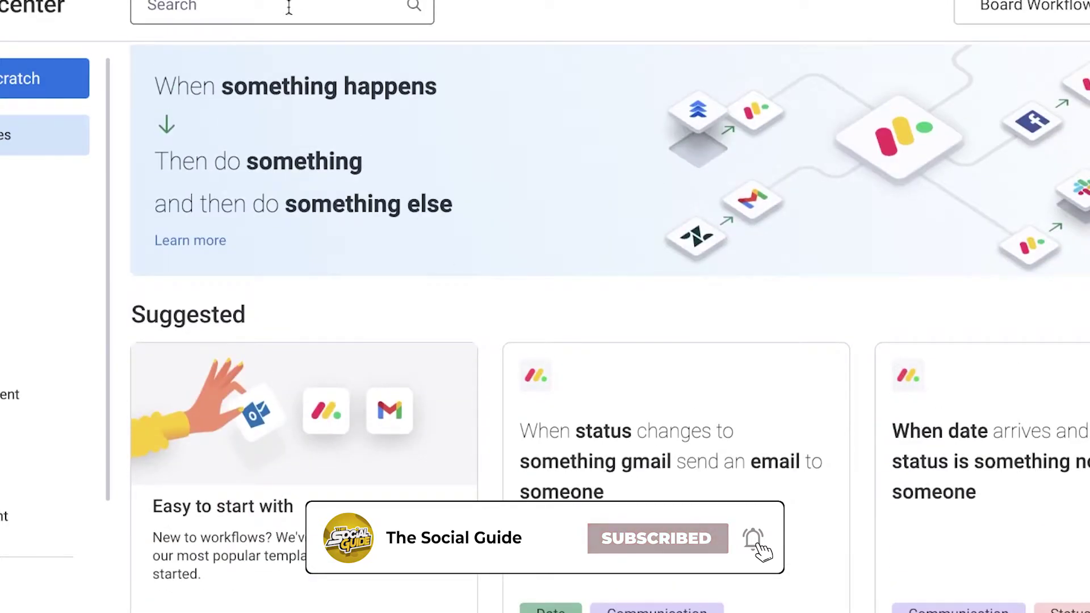
Search the templates for 'Slack' and browse down to 'When a column changes, notify user'.
left_click(289, 8)
type("F")
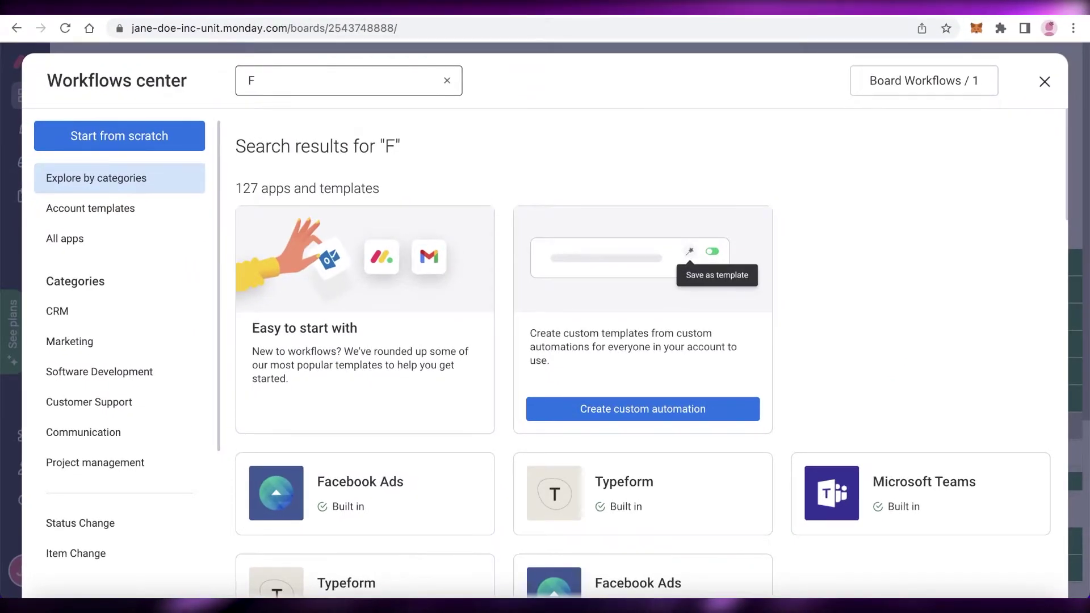
key("BackSpace")
type("SLACJ")
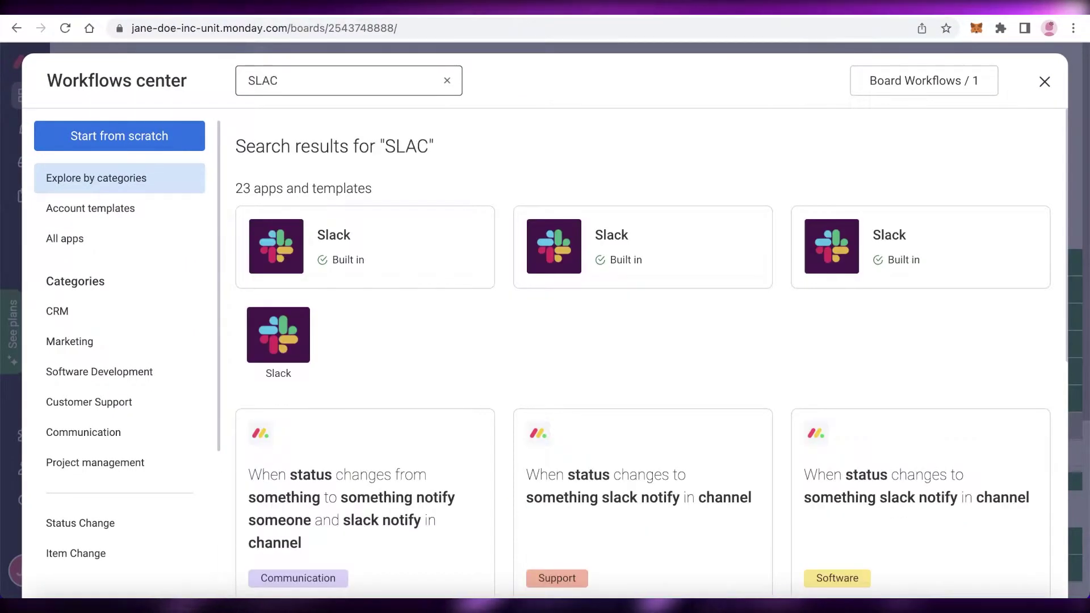
key("BackSpace")
type("K")
scroll(557, 187, "down", 5)
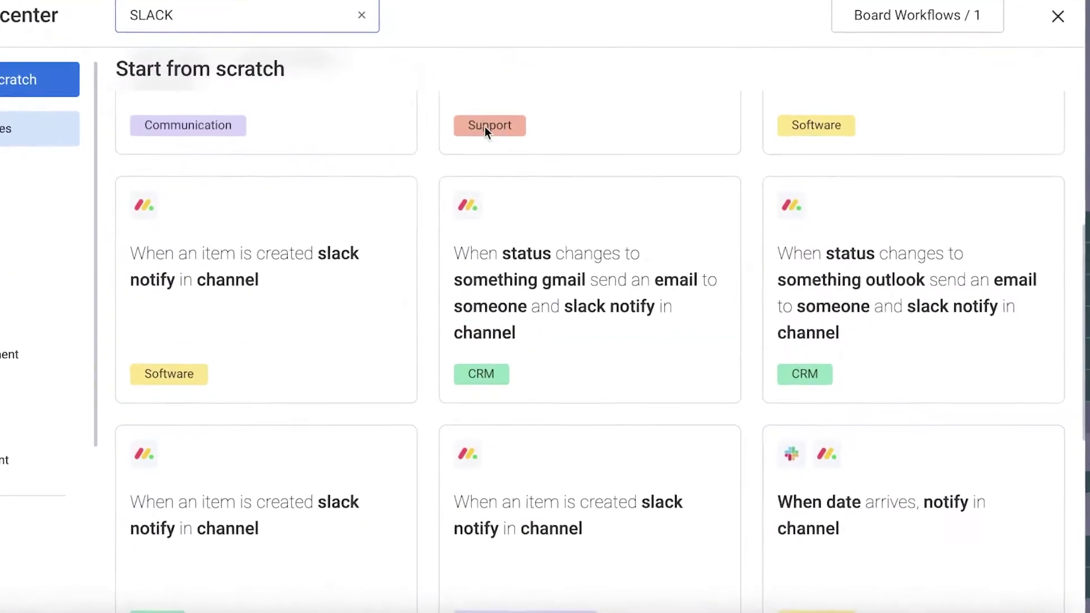
scroll(494, 259, "up", 5)
scroll(446, 422, "down", 3)
scroll(683, 243, "down", 20)
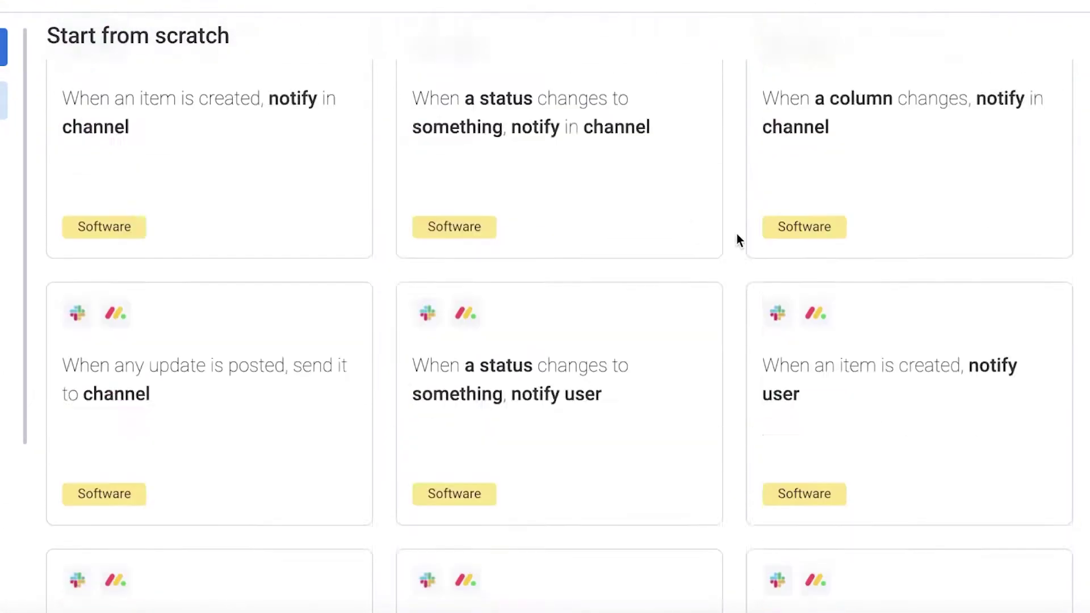
scroll(294, 342, "up", 10)
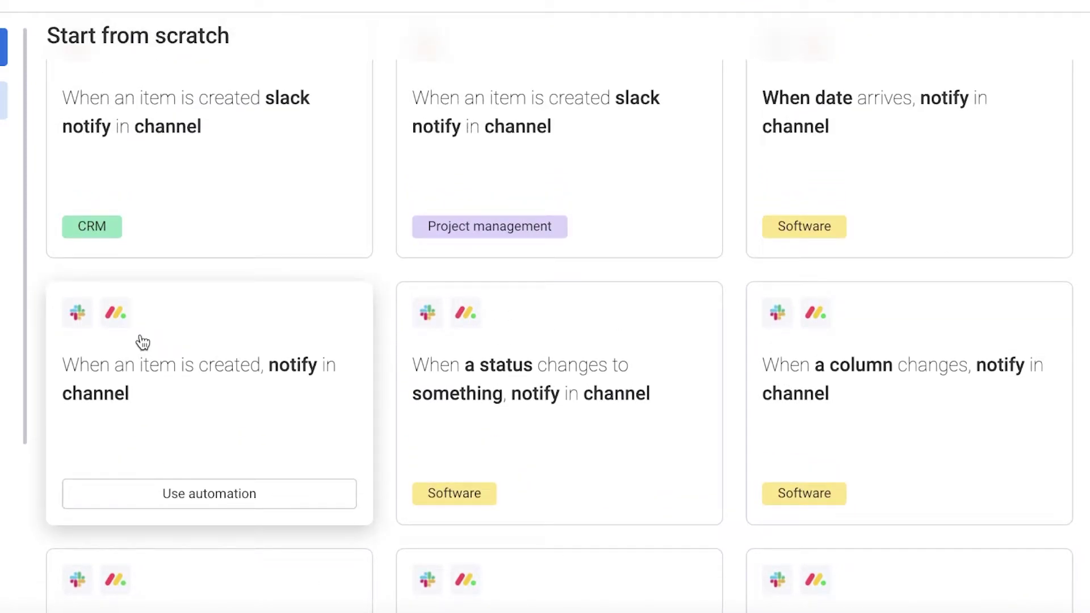
scroll(185, 259, "up", 4)
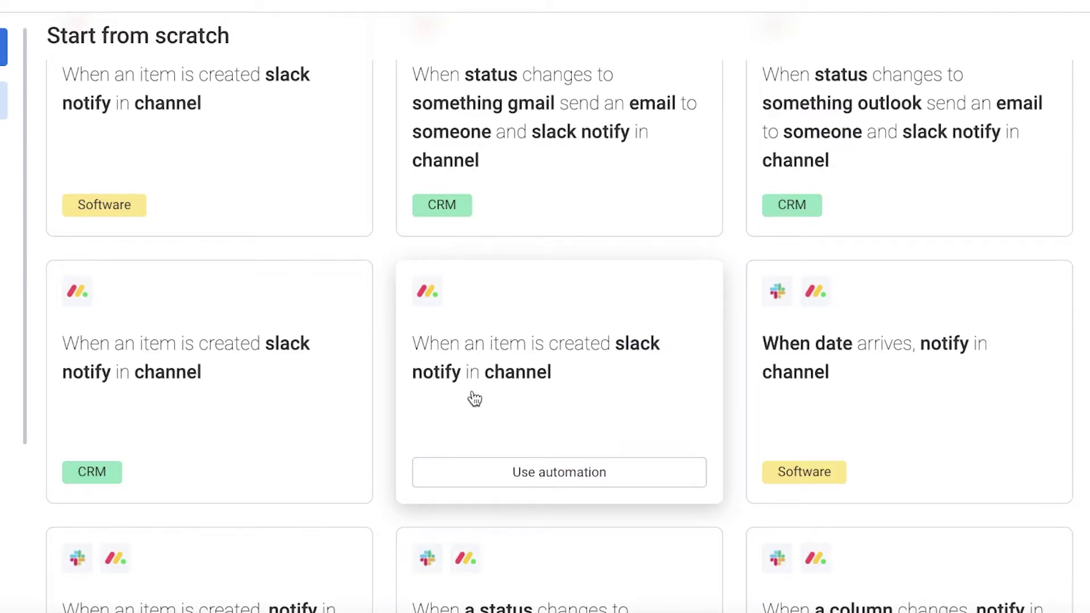
scroll(474, 403, "down", 1)
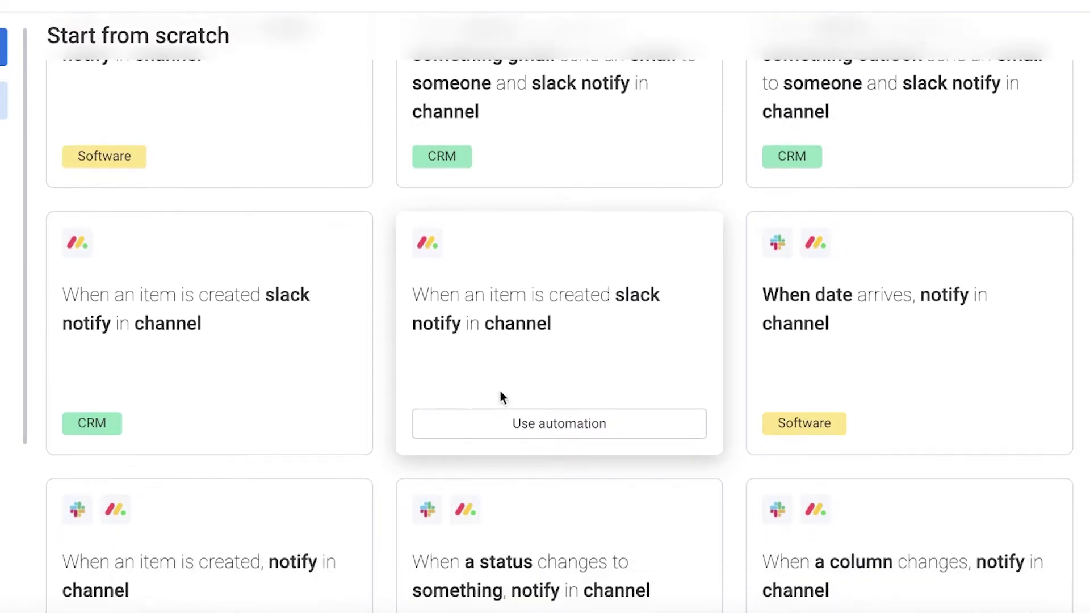
scroll(896, 328, "up", 5)
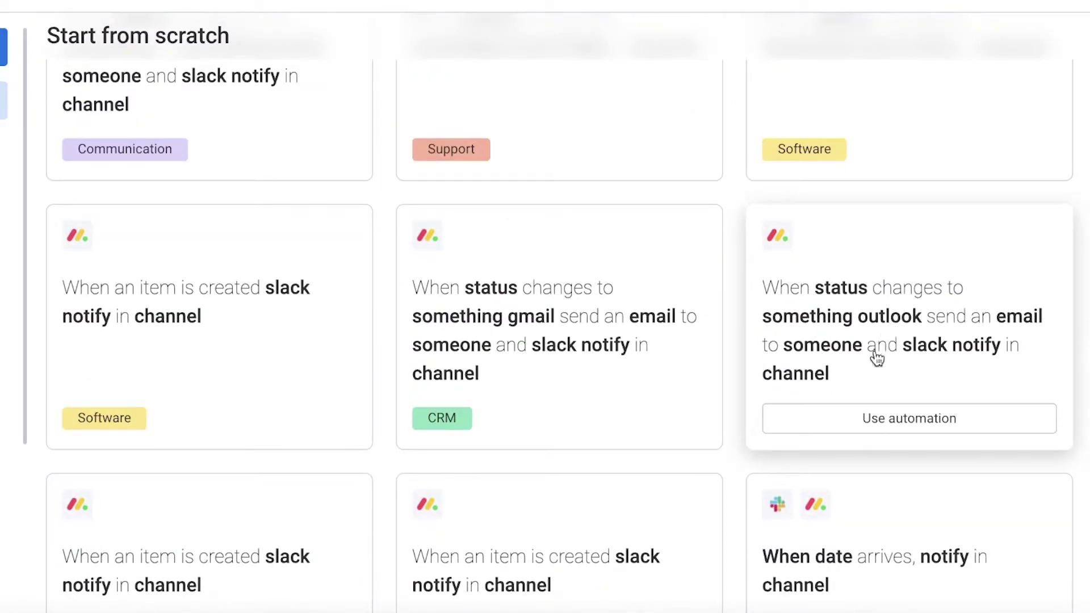
scroll(538, 394, "down", 10)
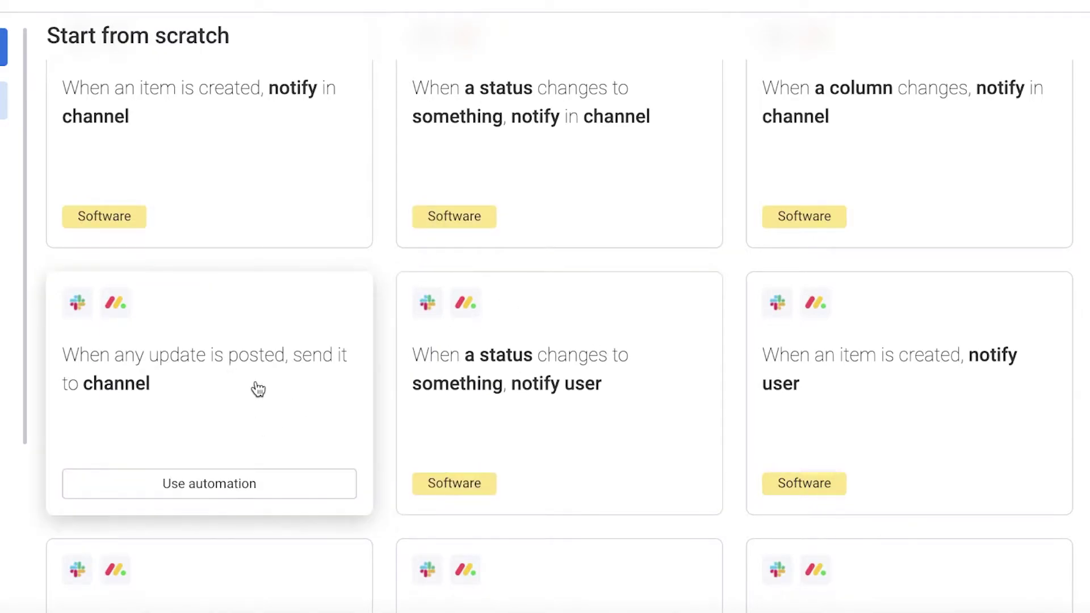
scroll(340, 380, "down", 8)
scroll(207, 267, "up", 15)
scroll(223, 275, "down", 14)
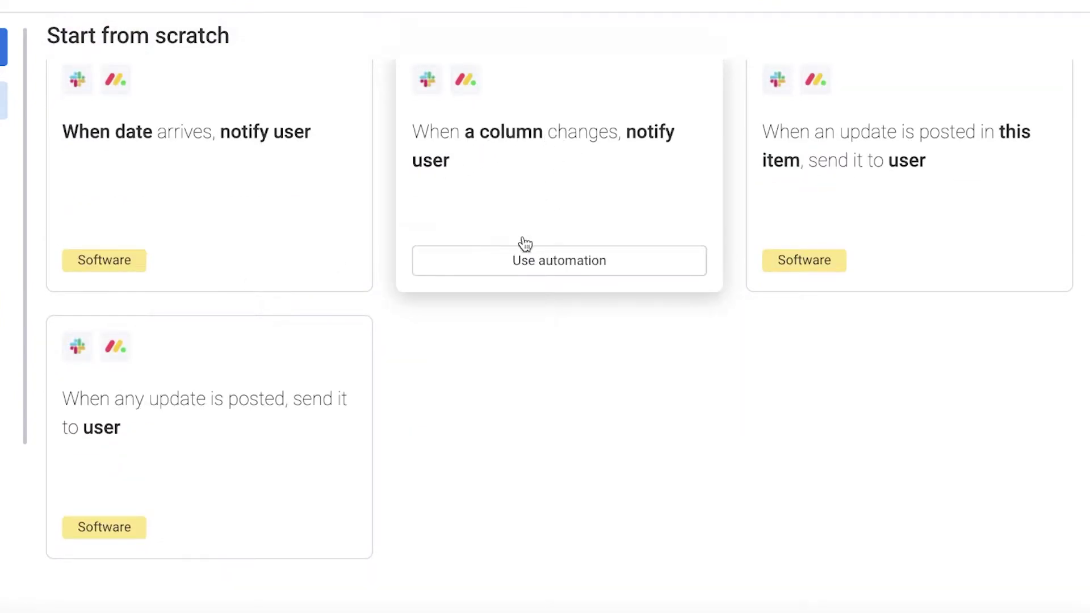
Start the column-change notify template, connect Slack, and make Status the trigger column.
left_click(507, 258)
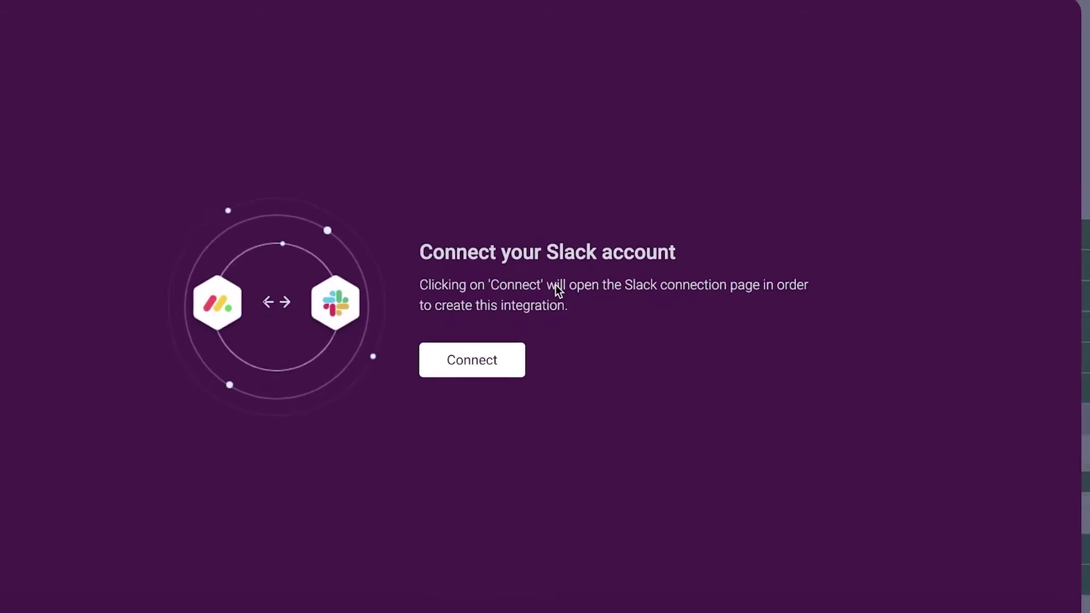
left_click(525, 378)
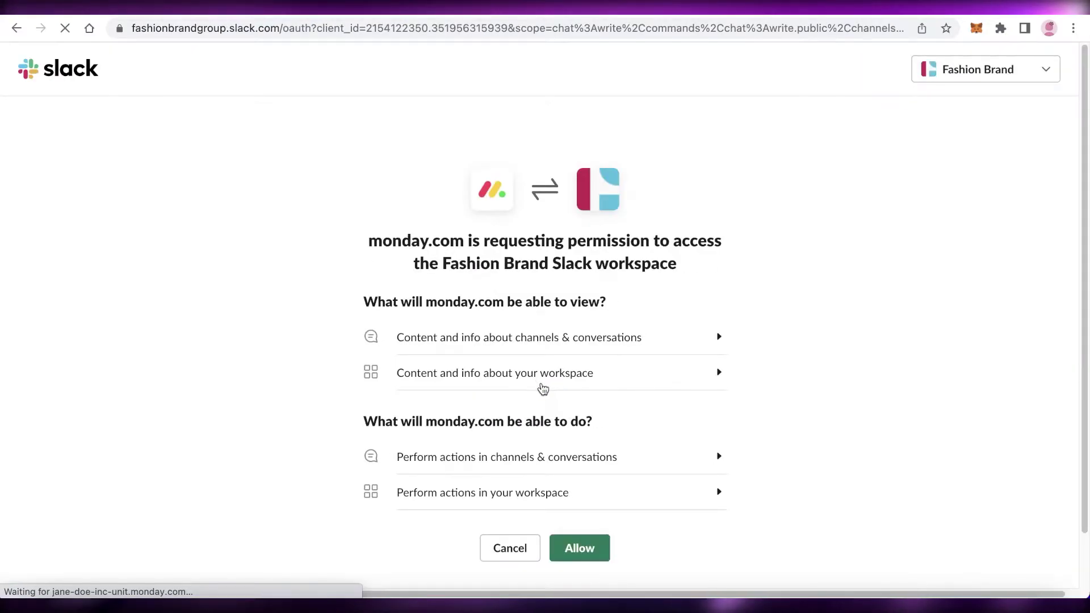
left_click(581, 547)
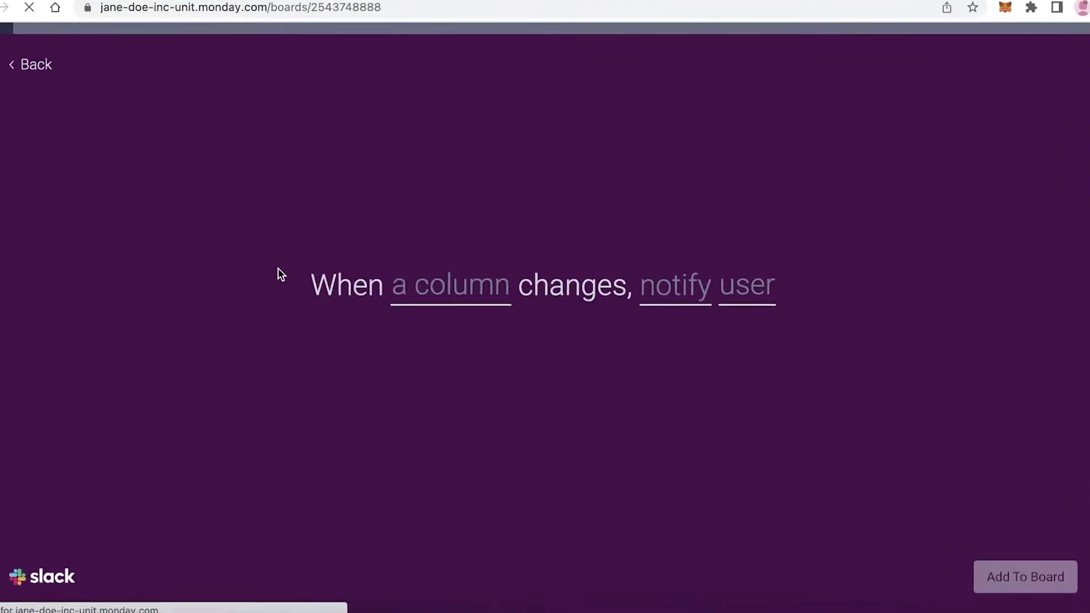
left_click(399, 286)
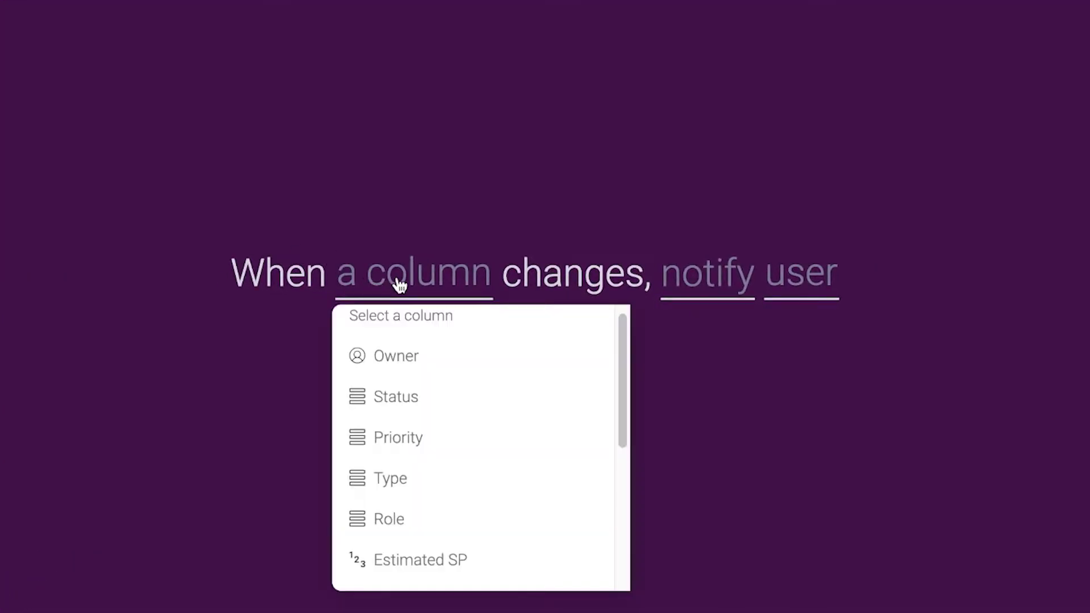
left_click(462, 159)
left_click(413, 290)
left_click(404, 401)
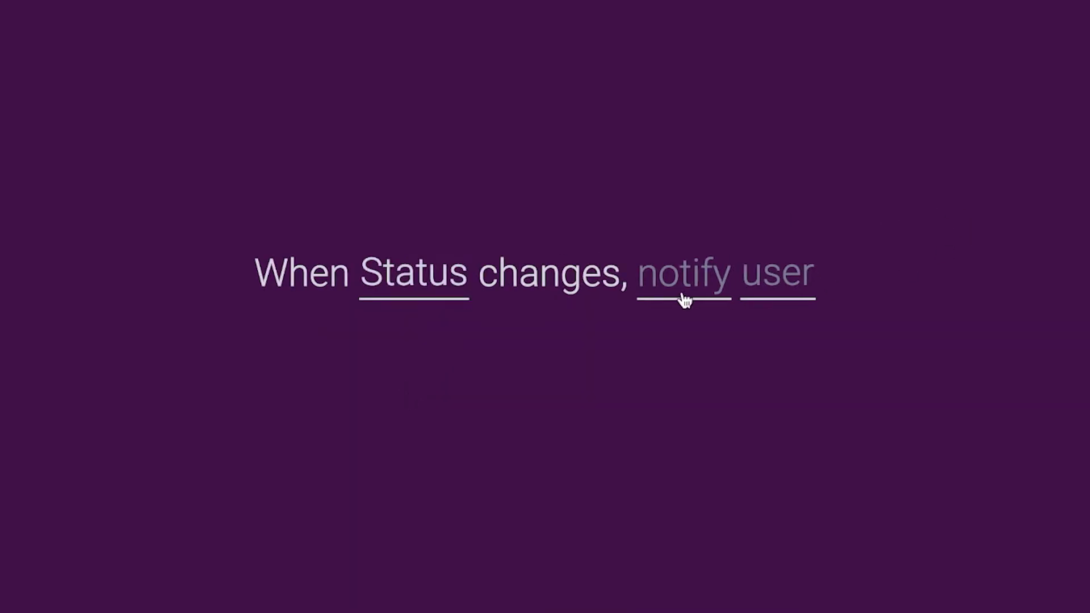
Insert Item Name into the message, notify Slackbot, and add the automation to the board.
left_click(685, 300)
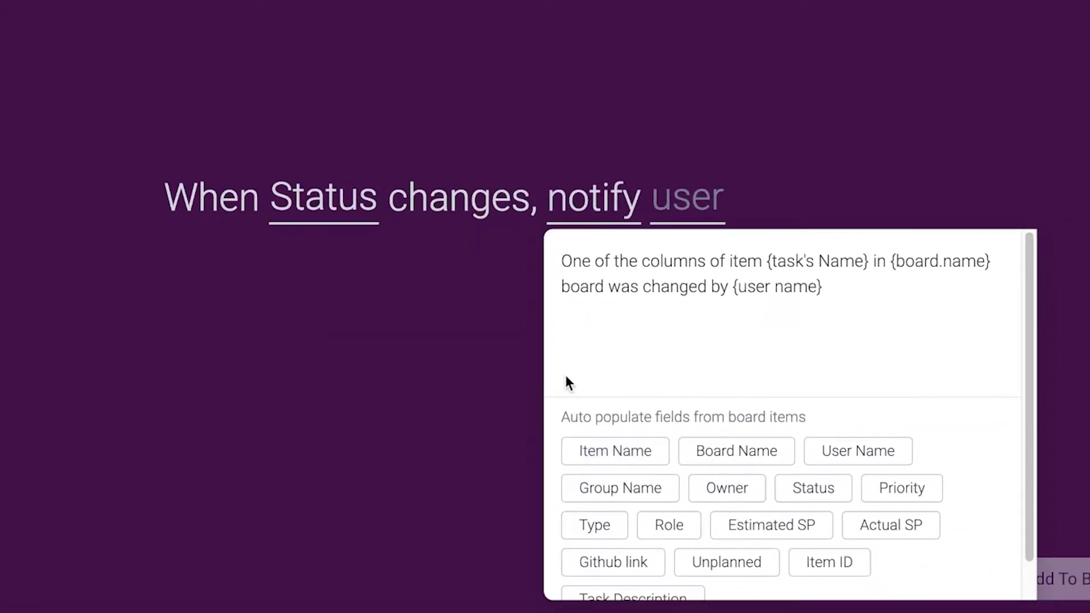
left_click(689, 223)
scroll(722, 301, "down", 1)
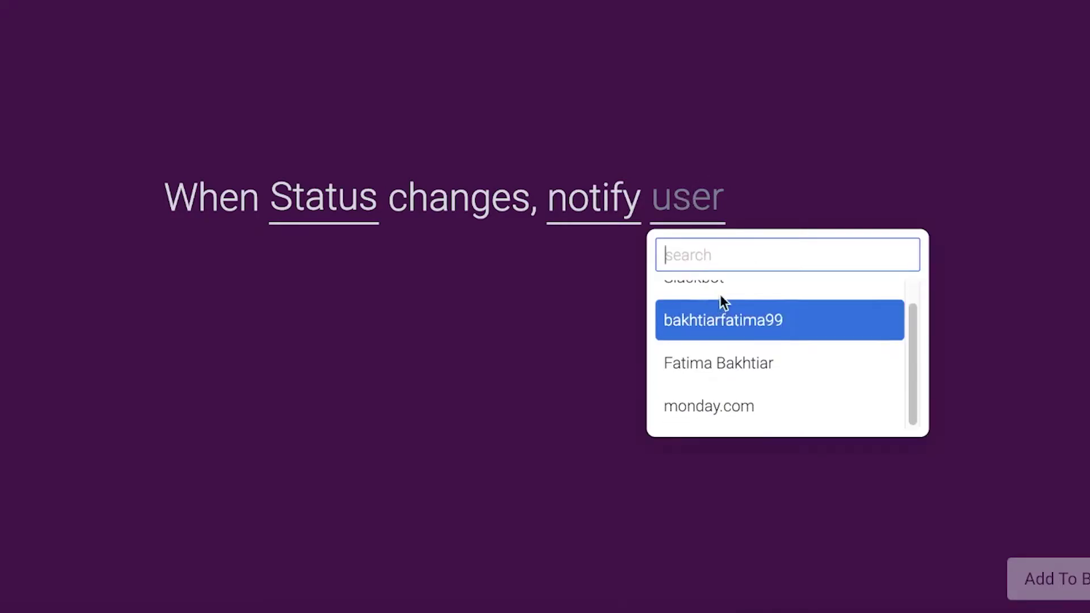
scroll(720, 294, "up", 1)
left_click(707, 314)
left_click(1033, 574)
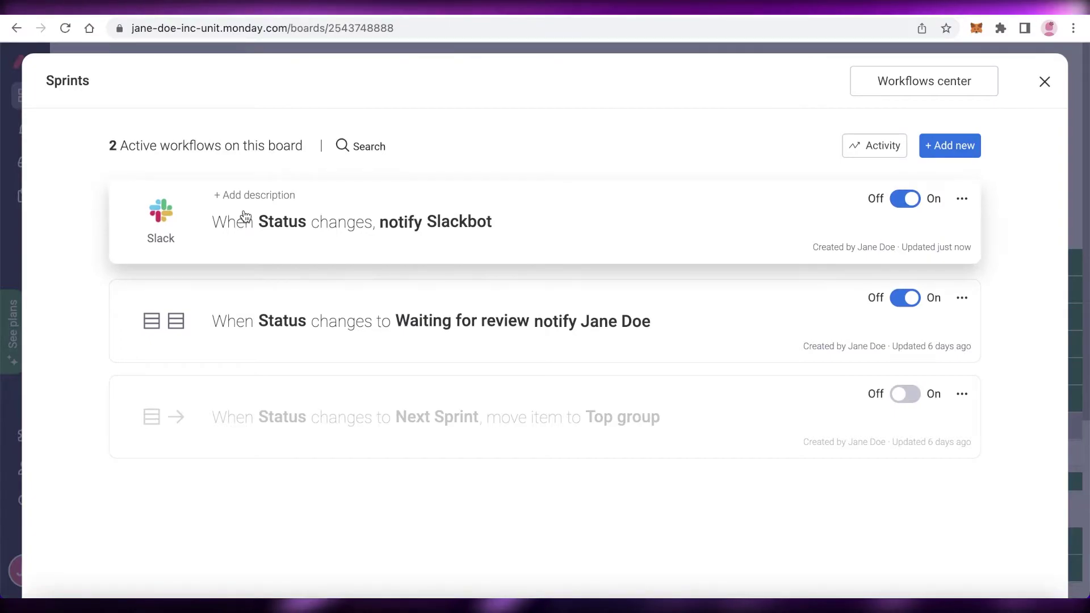
Set statuses: Getting Started to Pending Deploy, Add new columns to Stuck, Explore Automations to Next Sprint.
left_click(1045, 84)
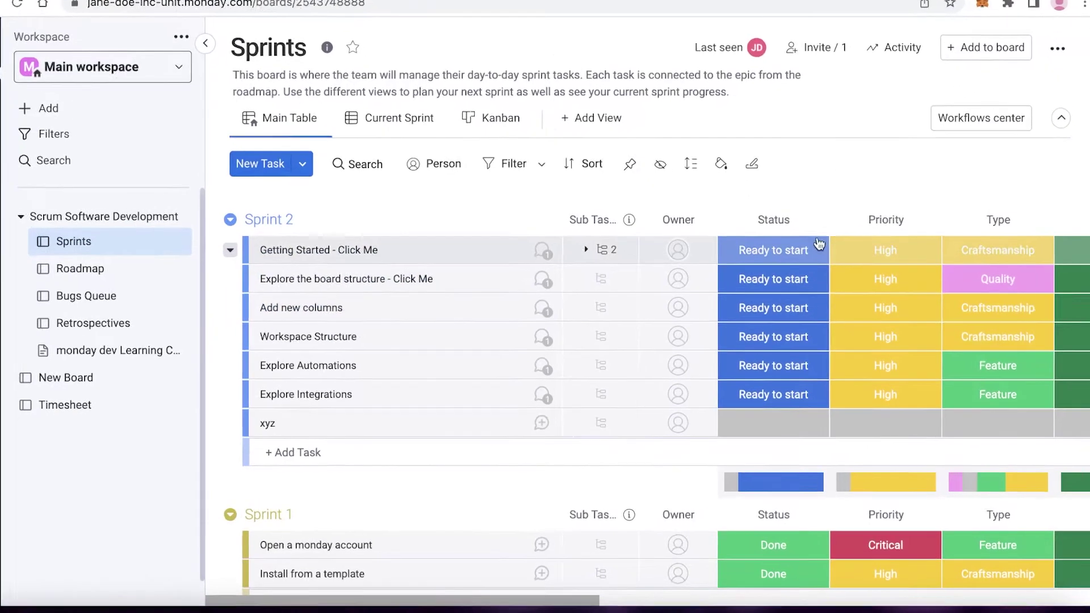
left_click(819, 244)
left_click(748, 386)
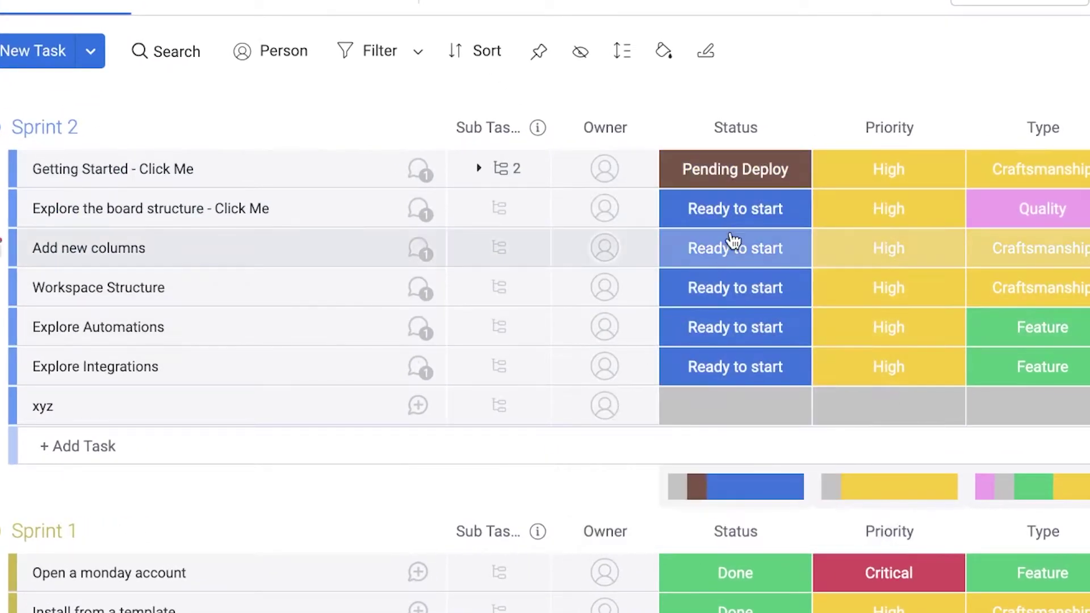
left_click(734, 242)
left_click(775, 398)
left_click(783, 327)
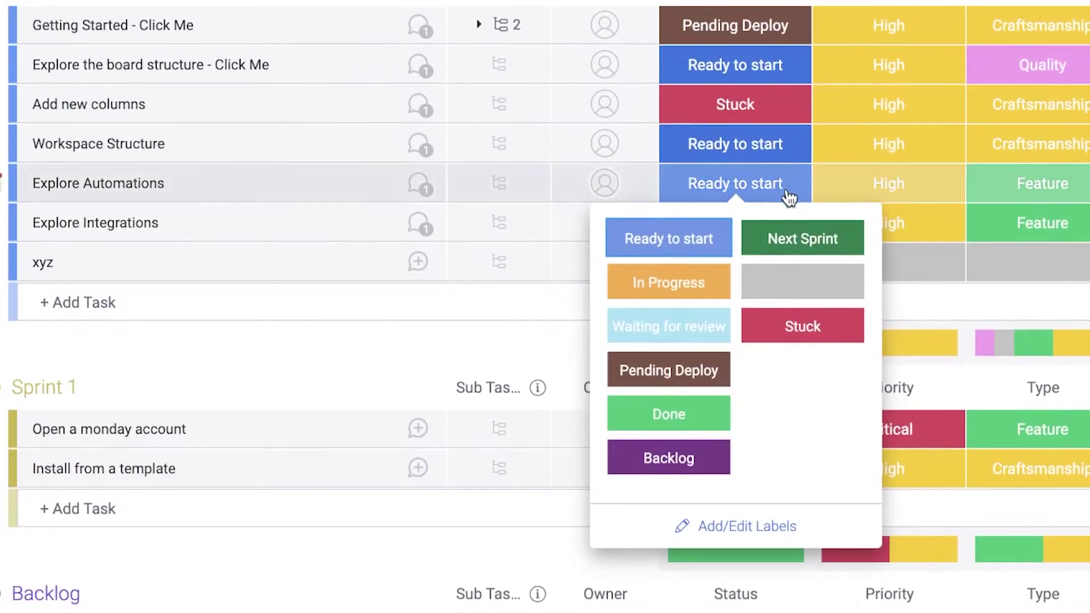
left_click(803, 239)
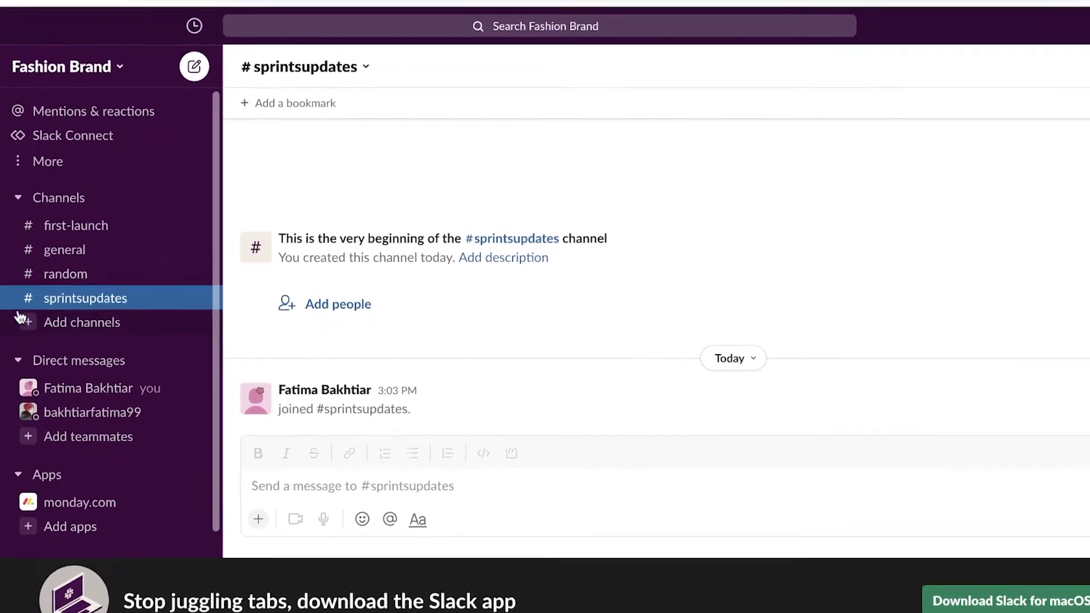
Check #general, #first-launch and the monday.com app chat, then reopen the board's Workflows center.
left_click(96, 196)
left_click(95, 194)
left_click(102, 241)
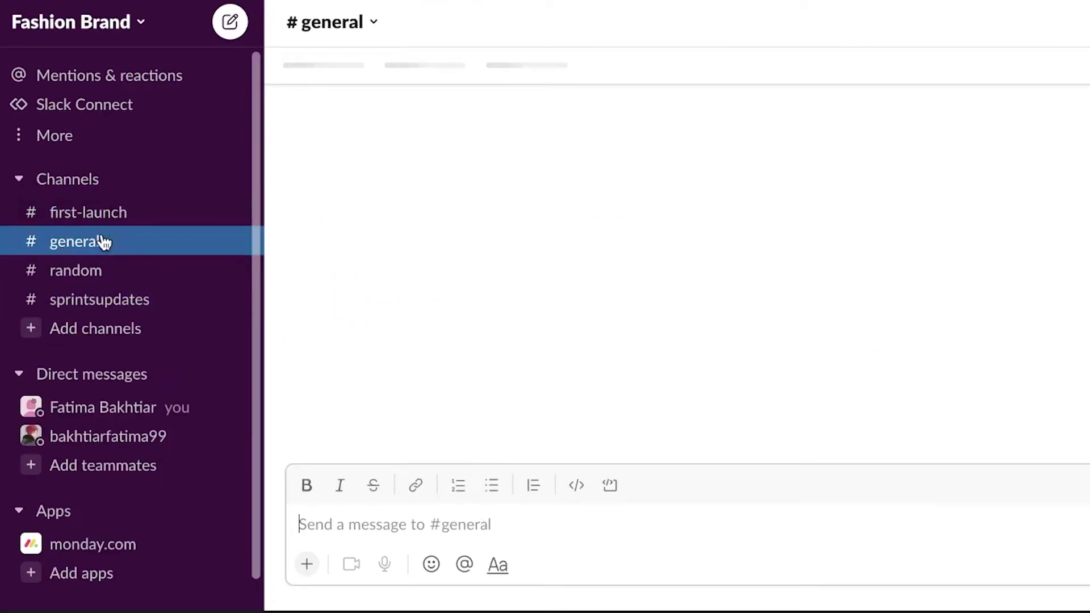
left_click(106, 220)
left_click(105, 544)
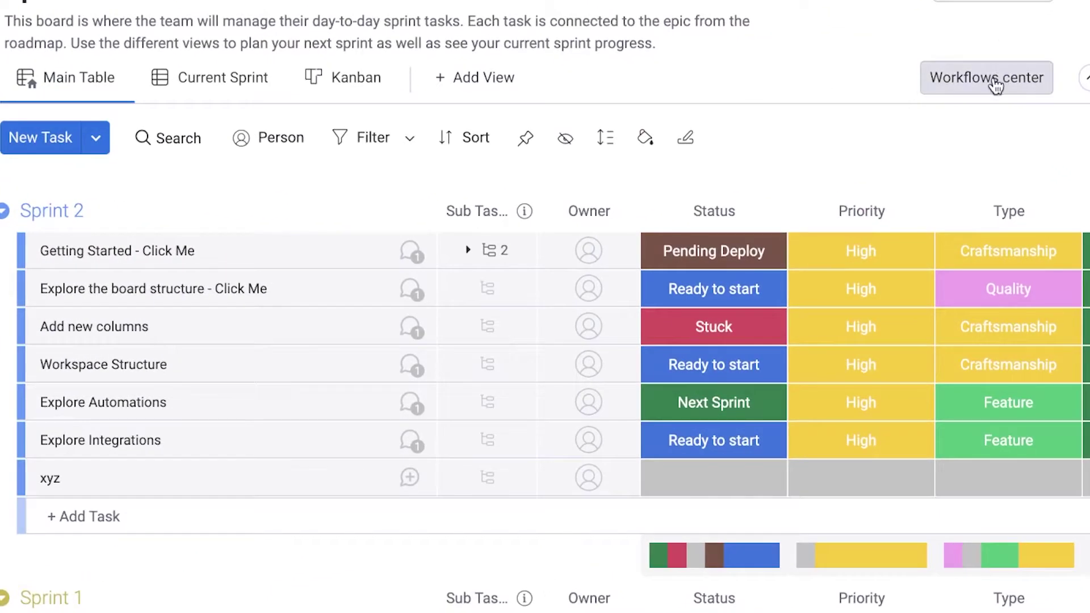
left_click(982, 44)
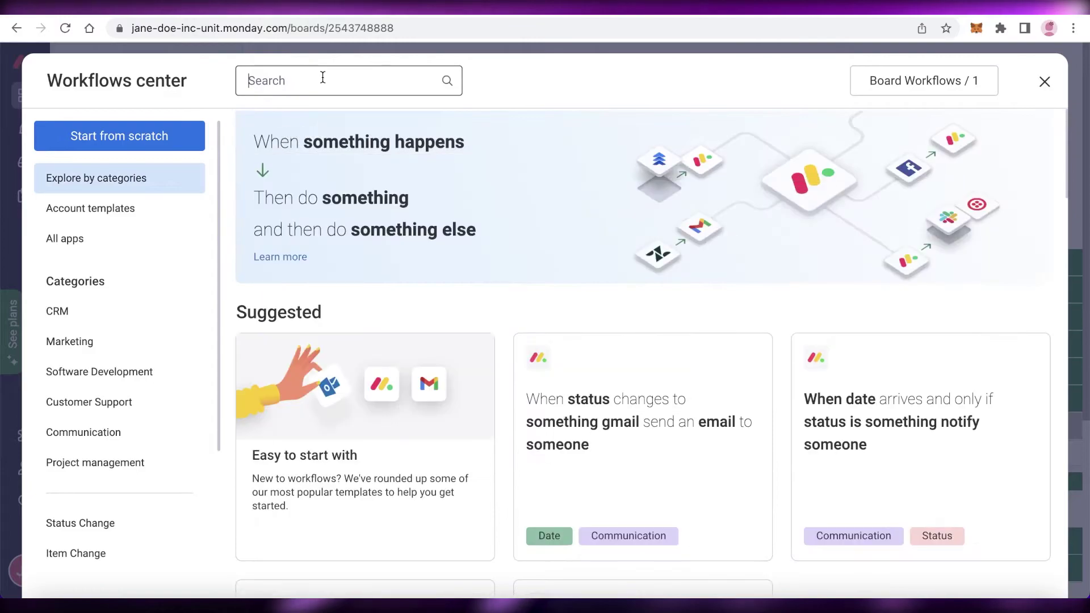
Choose the 'When date arrives, notify in channel' template with the Slack account and Item Name in the message.
scroll(633, 280, "down", 10)
scroll(589, 226, "down", 13)
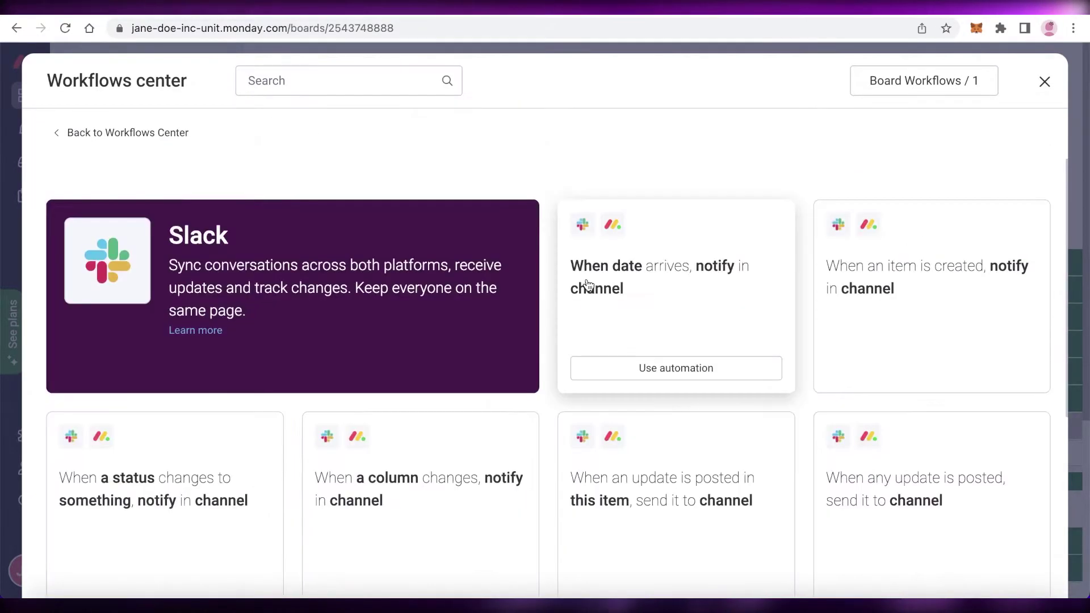
scroll(626, 282, "down", 4)
left_click(626, 277)
left_click(571, 306)
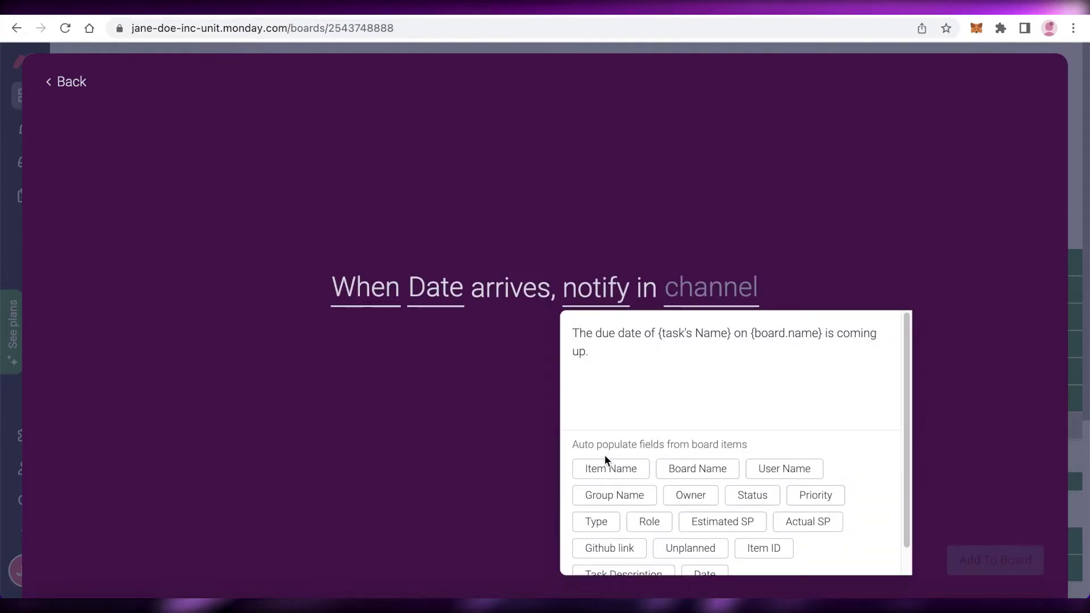
left_click(605, 462)
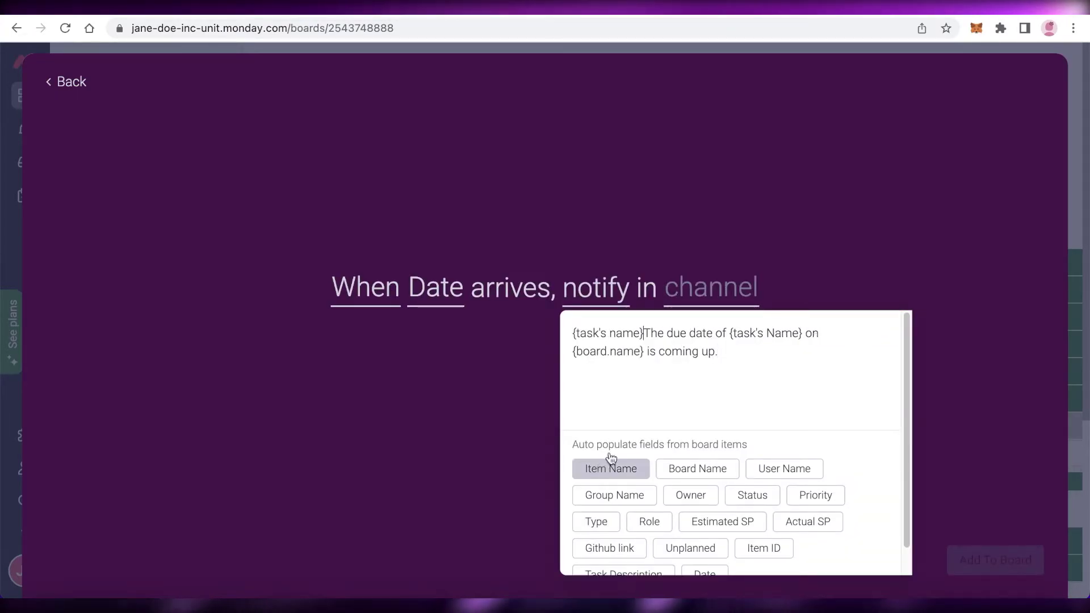
left_click(708, 292)
left_click(707, 291)
Send the notifications to the sprintsupdates channel and start setting a Date column as the trigger.
scroll(689, 407, "down", 2)
scroll(701, 382, "up", 2)
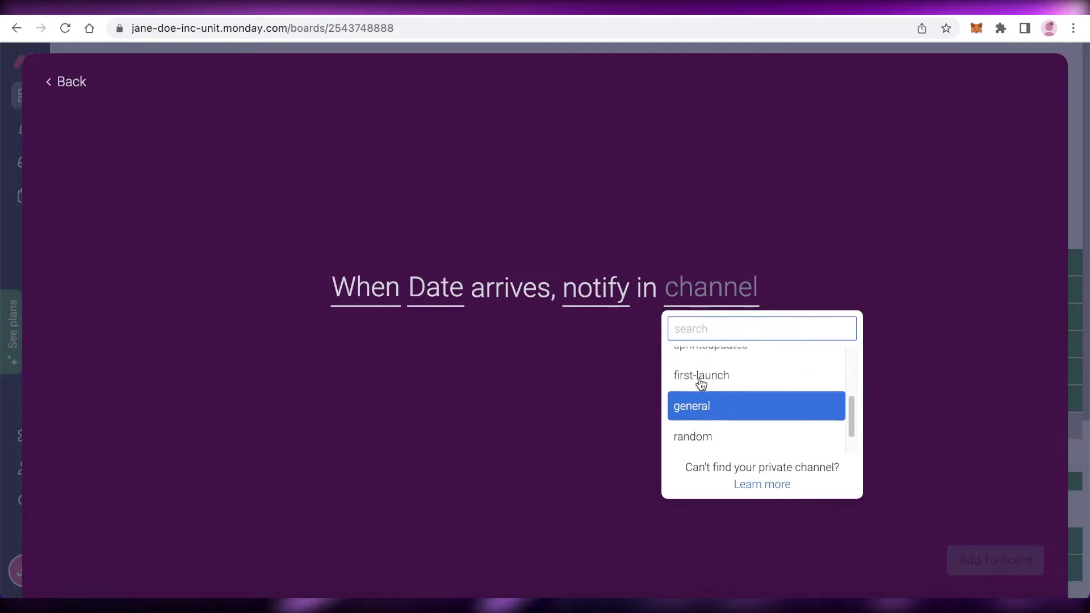
scroll(707, 420, "down", 1)
left_click(708, 440)
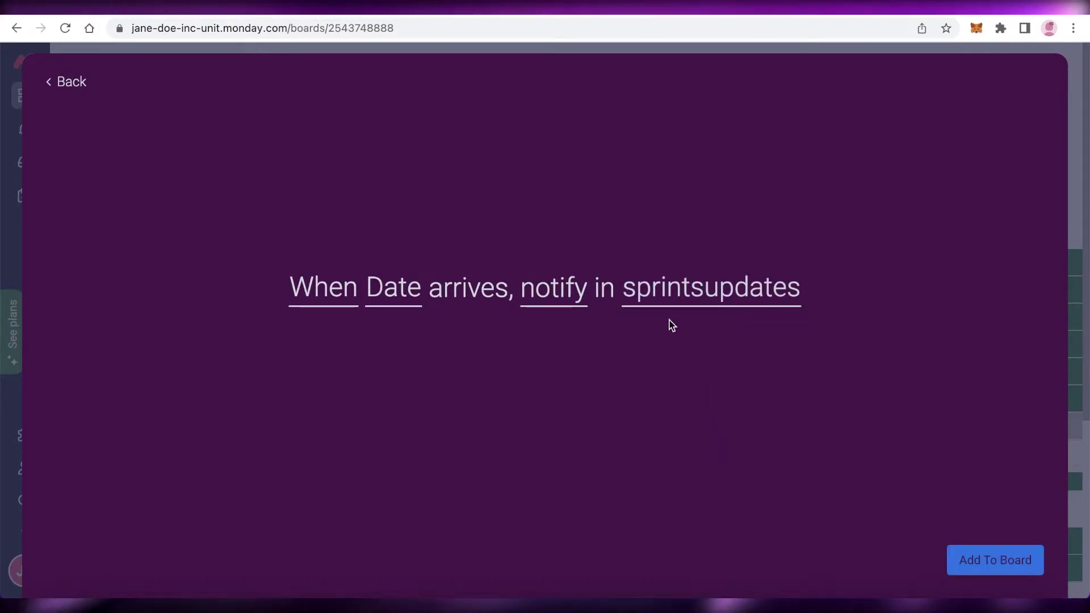
left_click(382, 288)
left_click(413, 356)
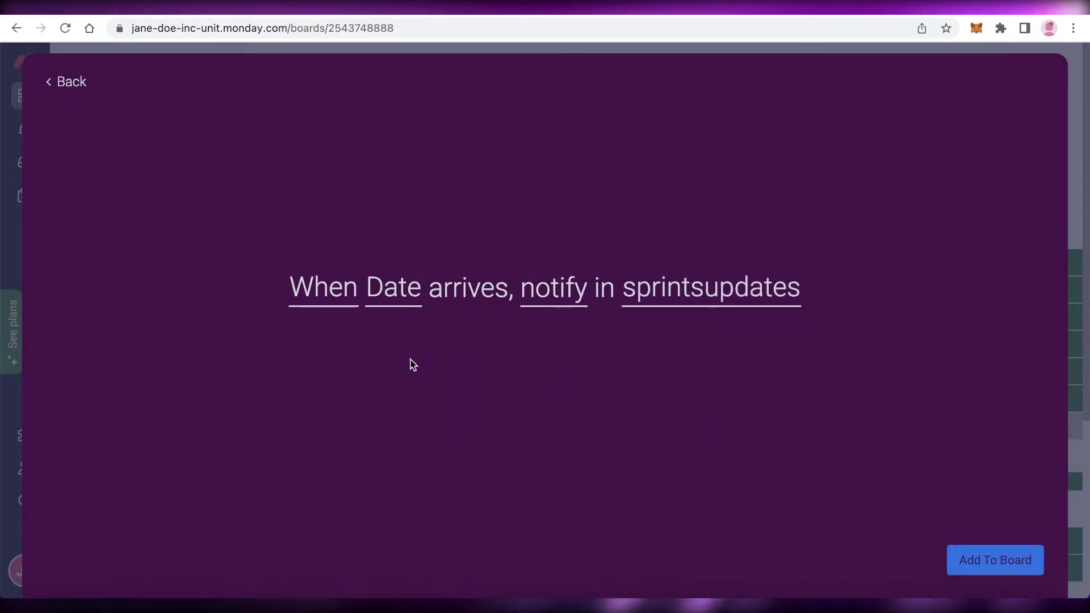
left_click(403, 294)
left_click(419, 389)
Add the new Date column as the trigger, then open the #sprintsupdates channel in Slack.
left_click(890, 212)
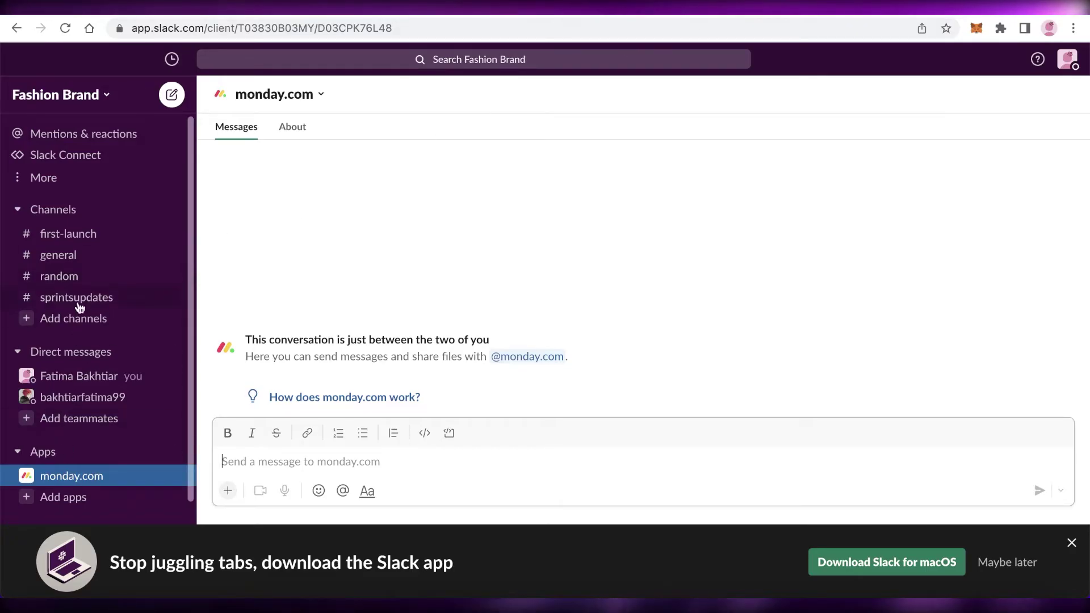
left_click(91, 300)
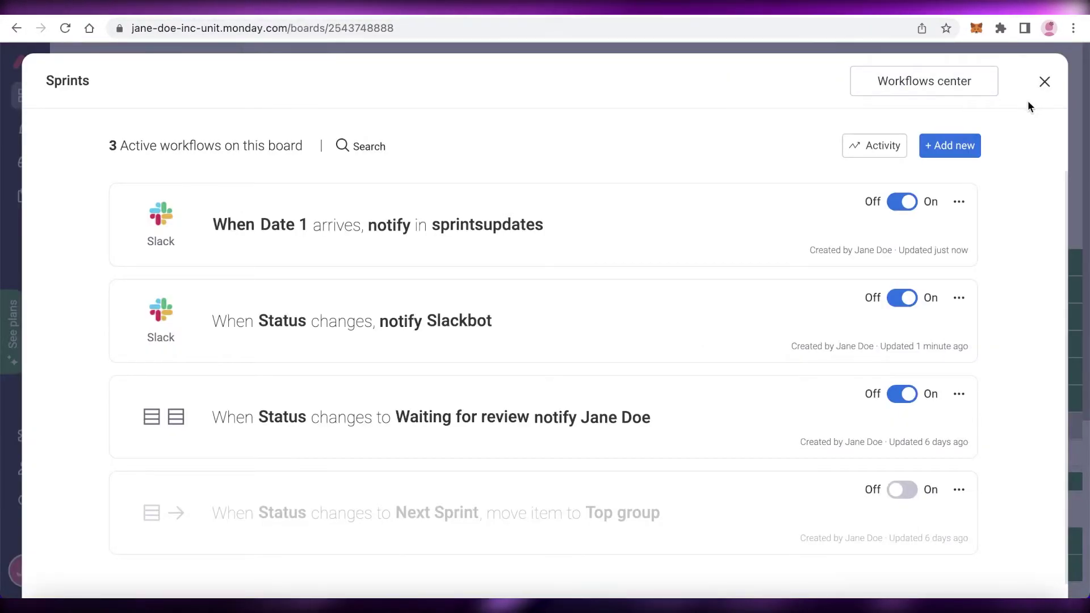
left_click(1044, 81)
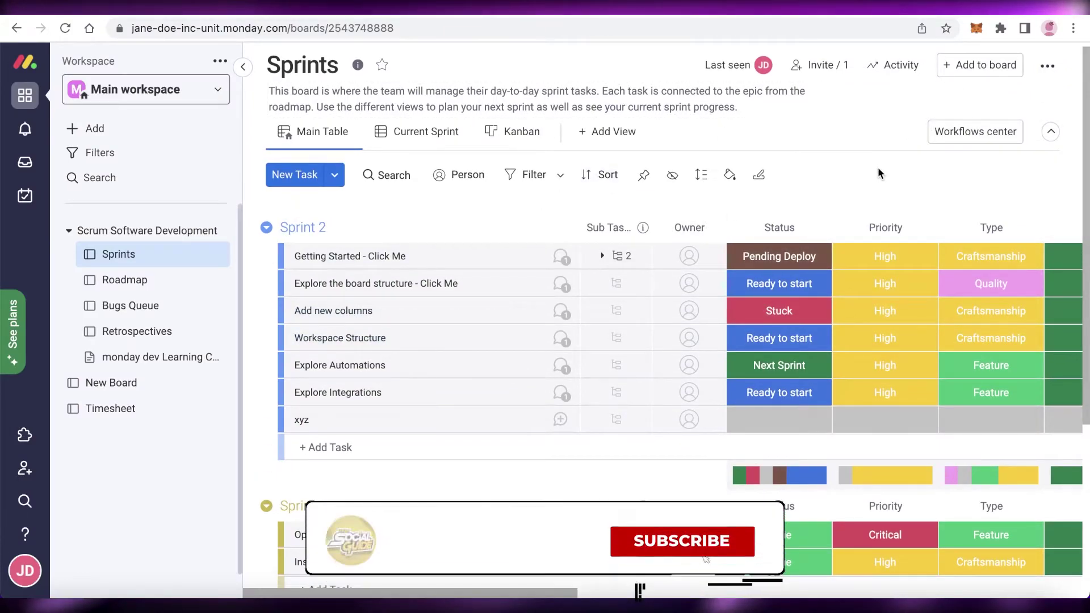
scroll(878, 167, "down", 3)
scroll(840, 188, "up", 4)
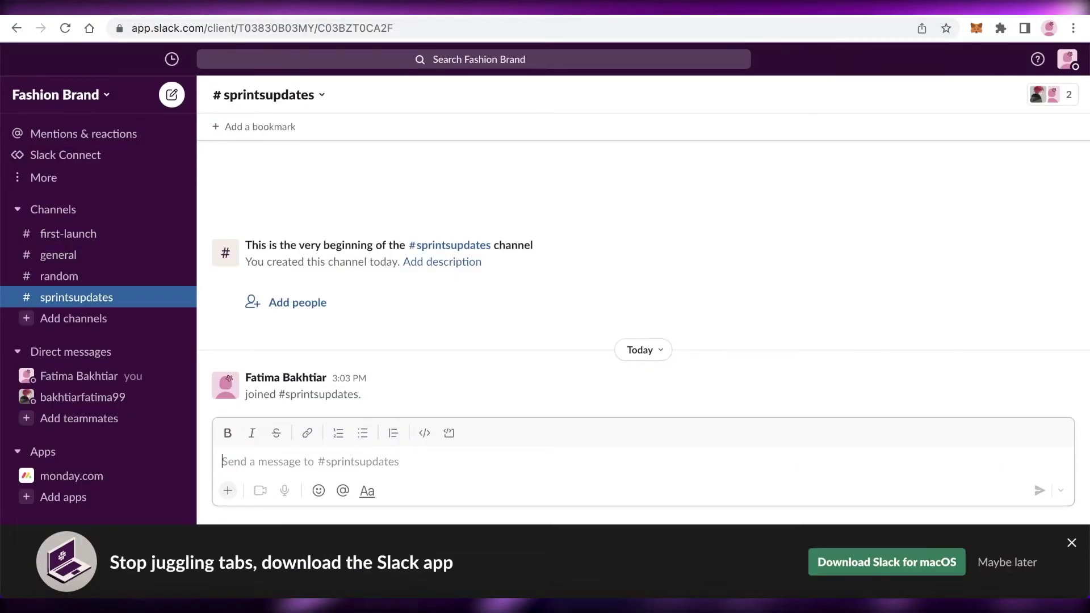
scroll(118, 370, "down", 1)
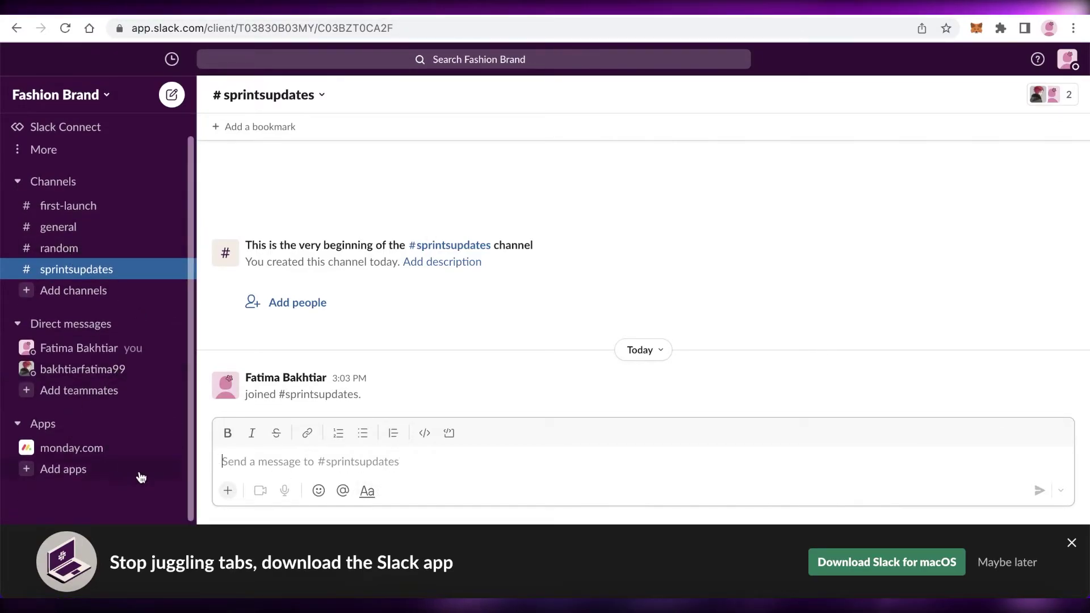
Find /monday-pulse by searching 'mon' and send it in #sprintsupdates without a pulse name.
left_click(228, 491)
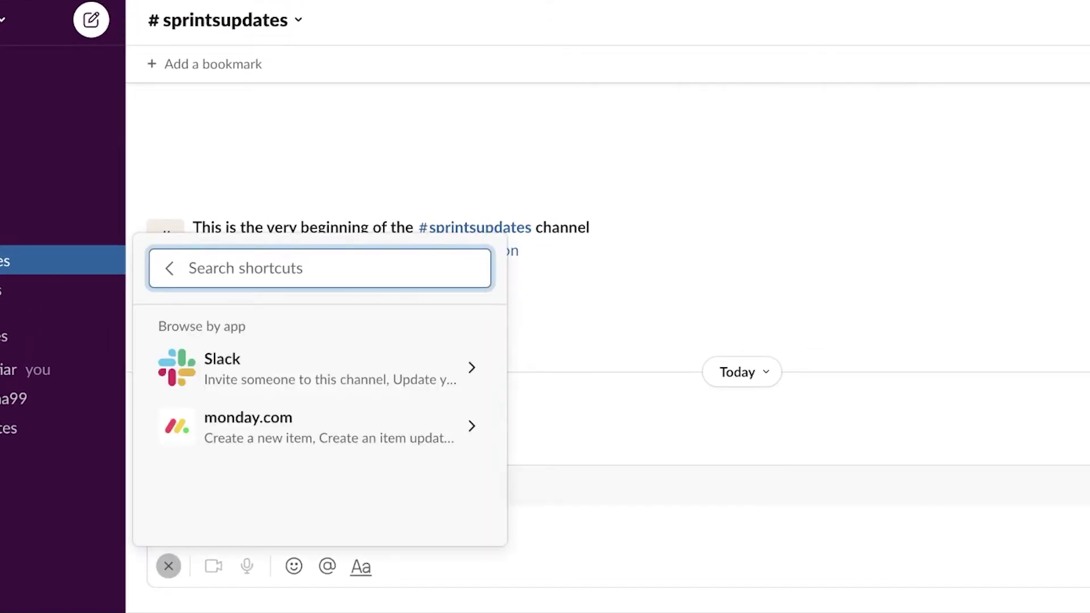
type("mo")
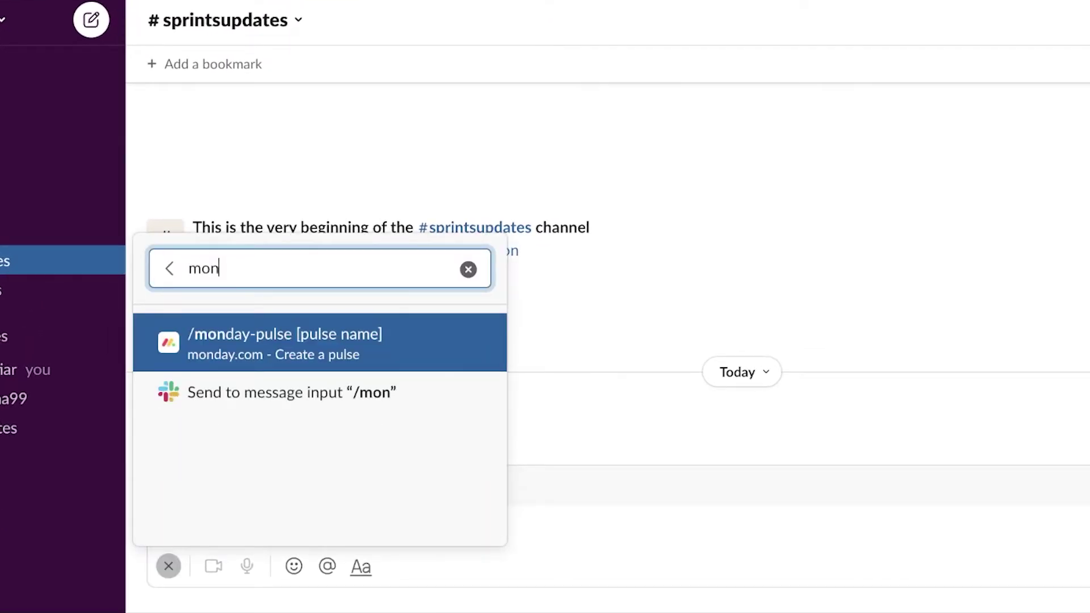
key("BackSpace")
type("on")
left_click(335, 341)
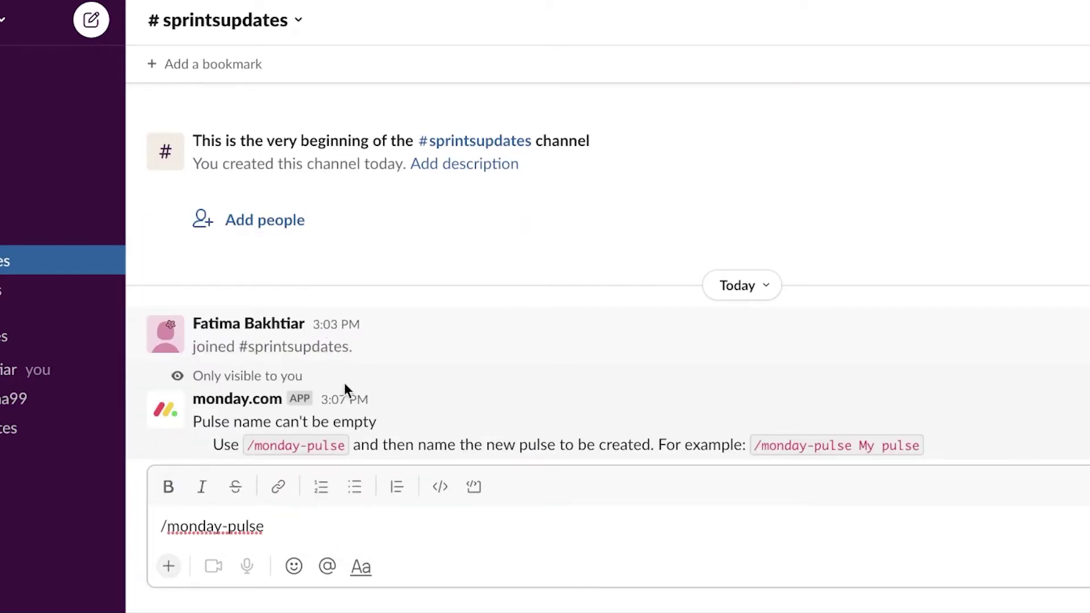
key("Return")
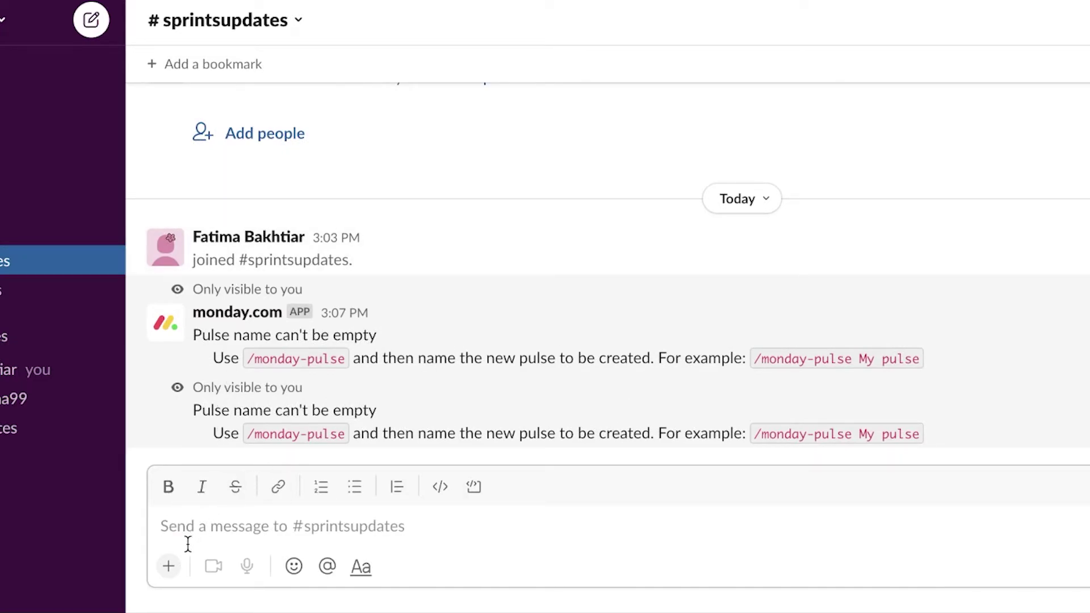
Start the monday.com 'Create a new item' shortcut from Slack's app shortcuts.
left_click(170, 565)
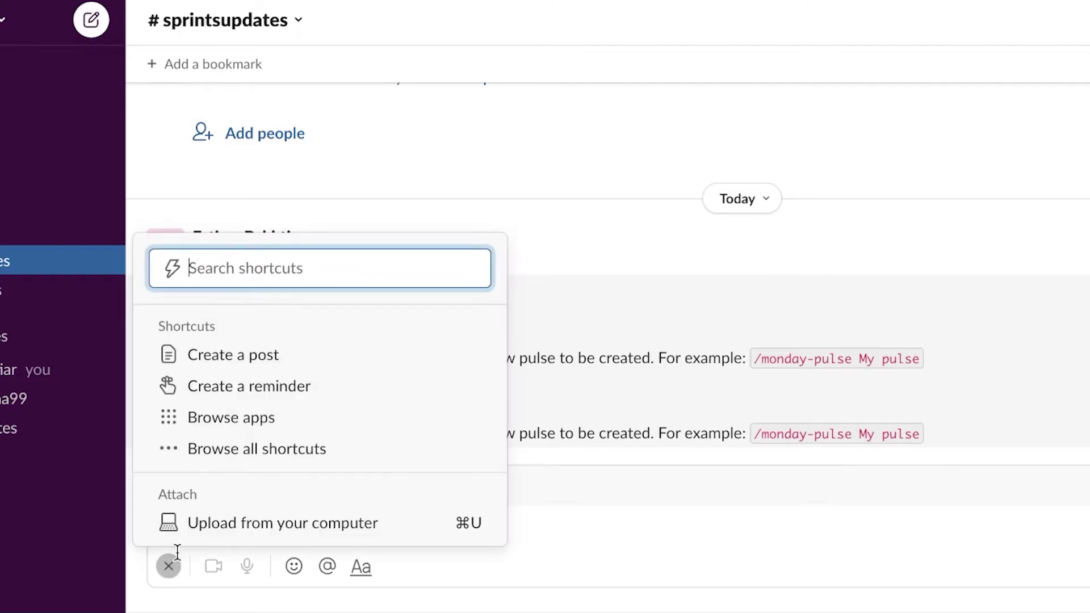
left_click(237, 365)
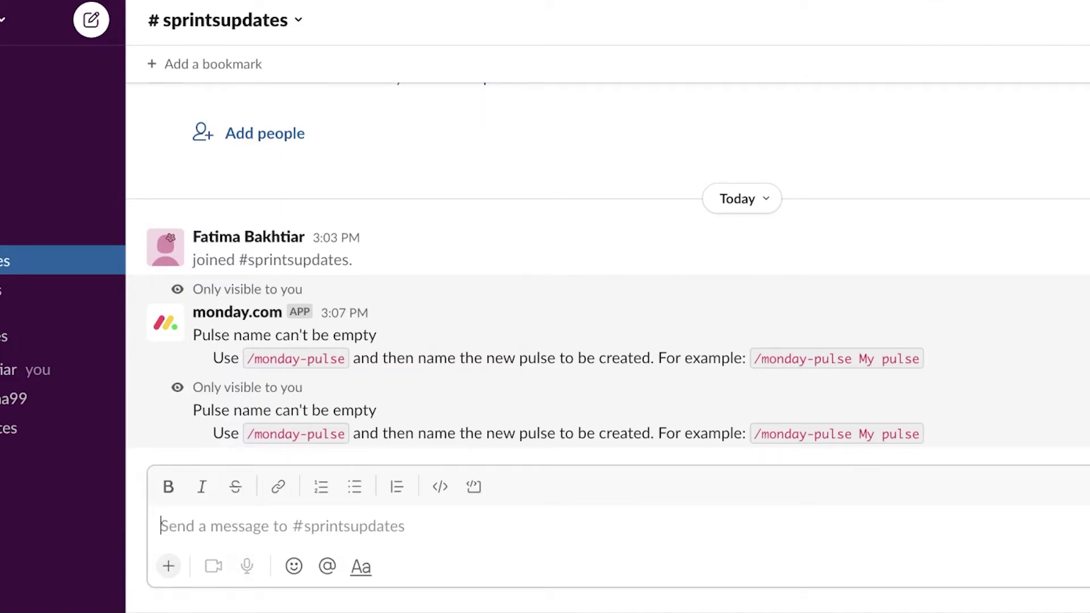
left_click(169, 567)
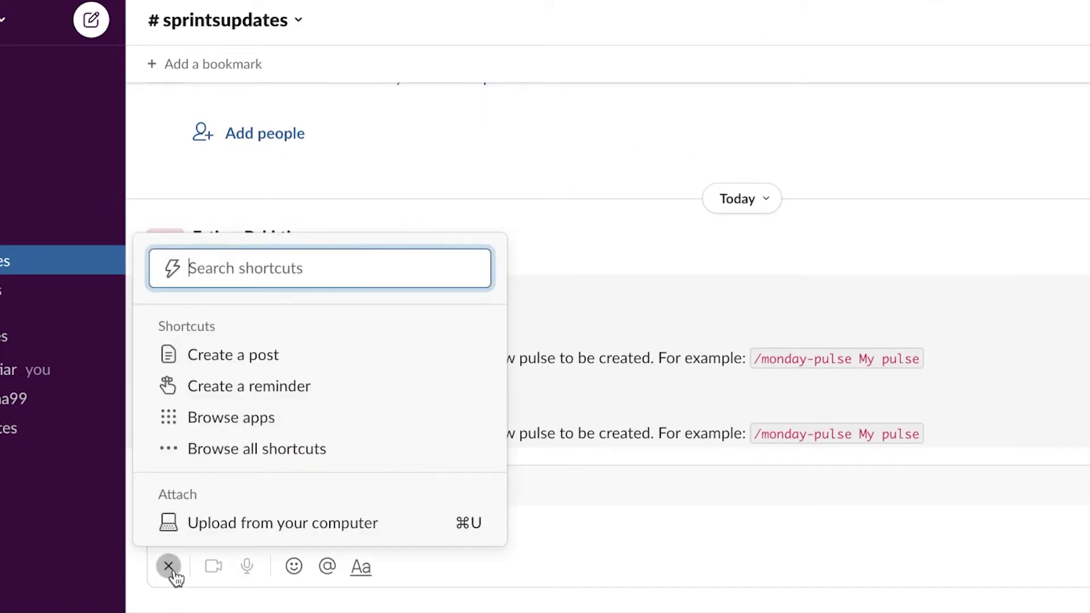
left_click(719, 496)
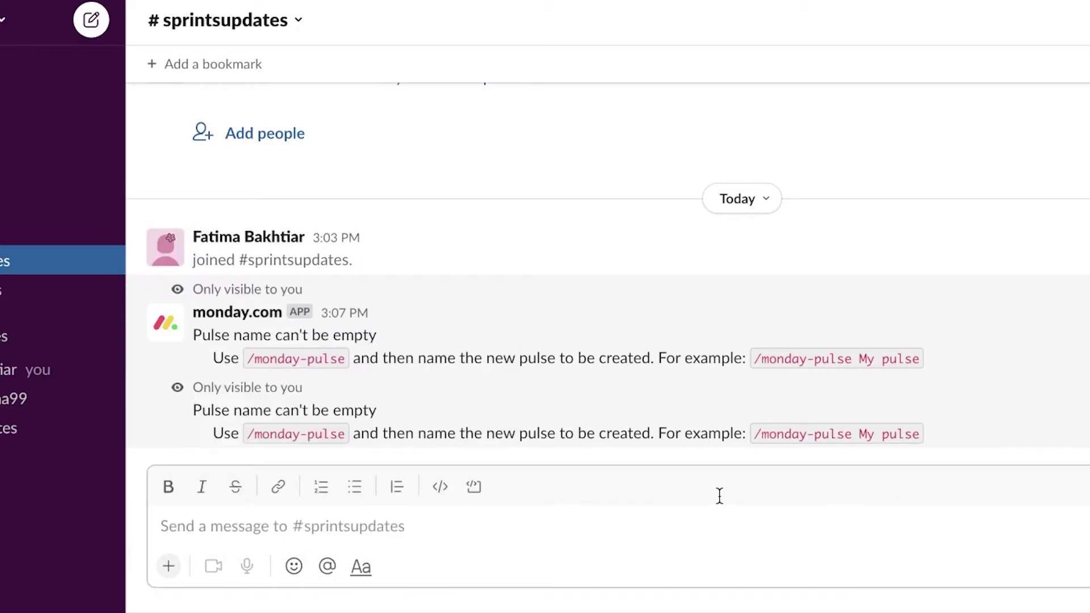
left_click(169, 566)
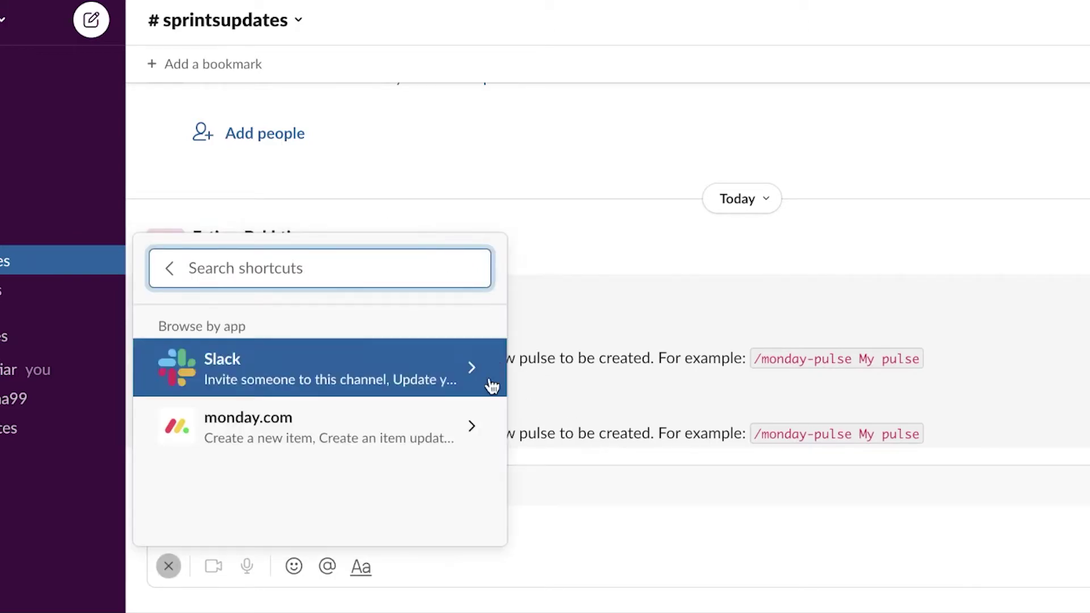
left_click(231, 448)
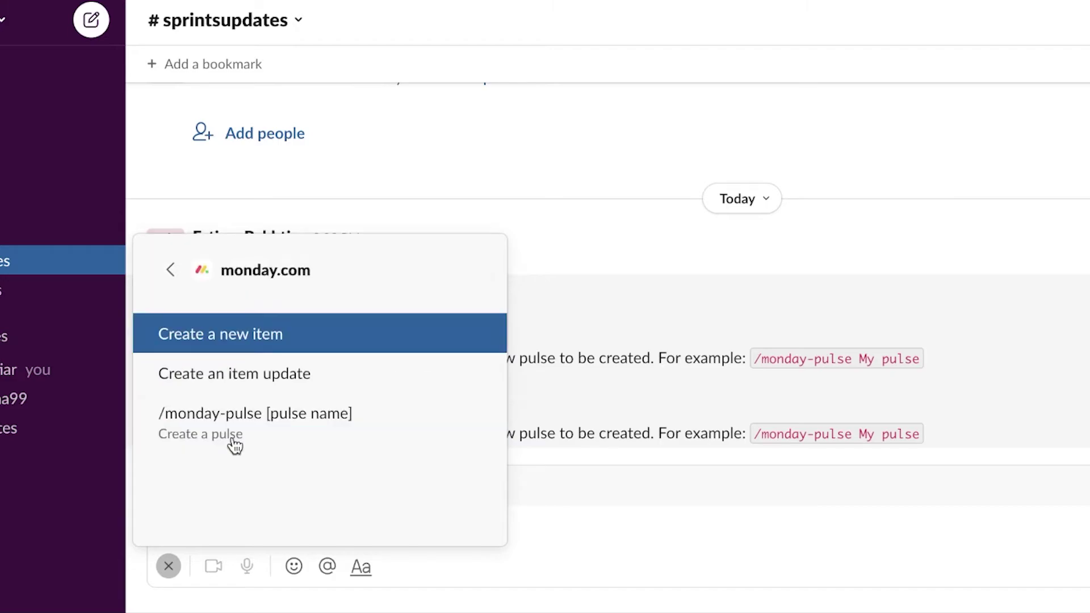
left_click(248, 340)
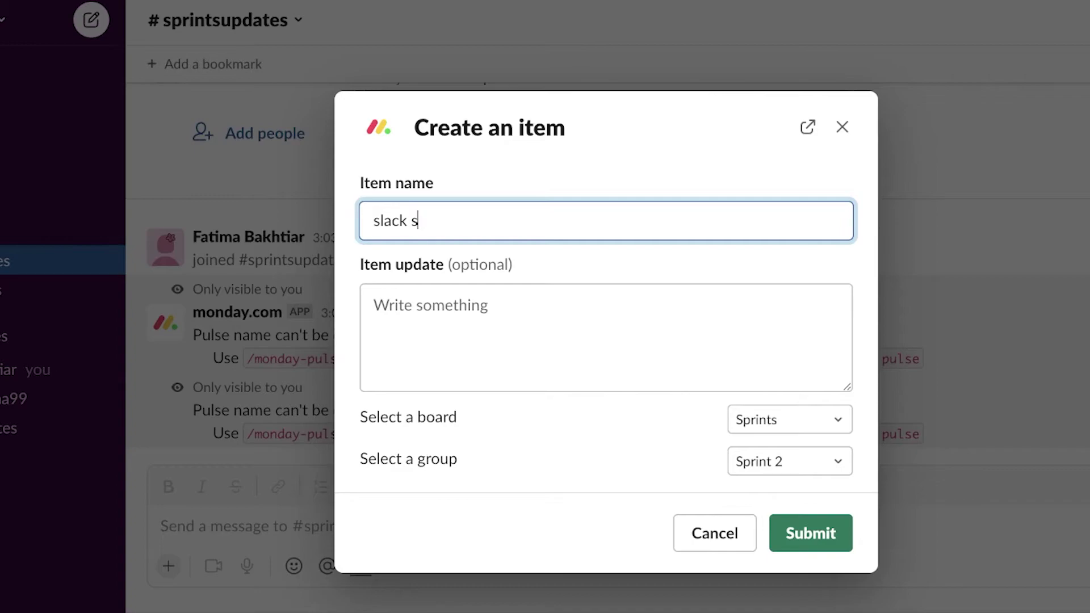
Keep the Sprints board, choose the Backlog group, and submit 'slack sample item'.
left_click(763, 427)
left_click(763, 419)
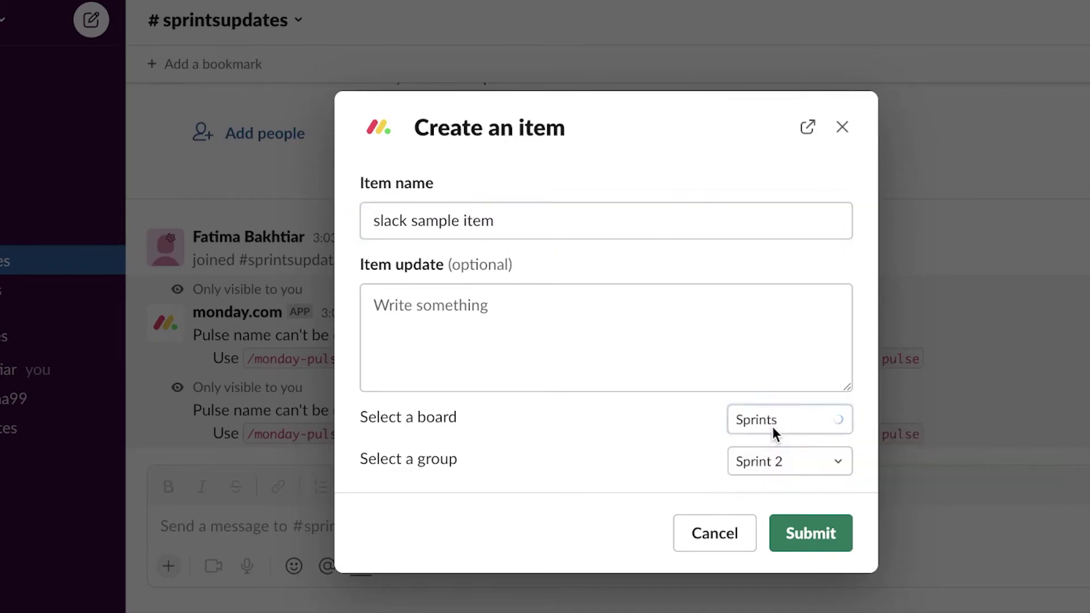
left_click(770, 421)
left_click(707, 424)
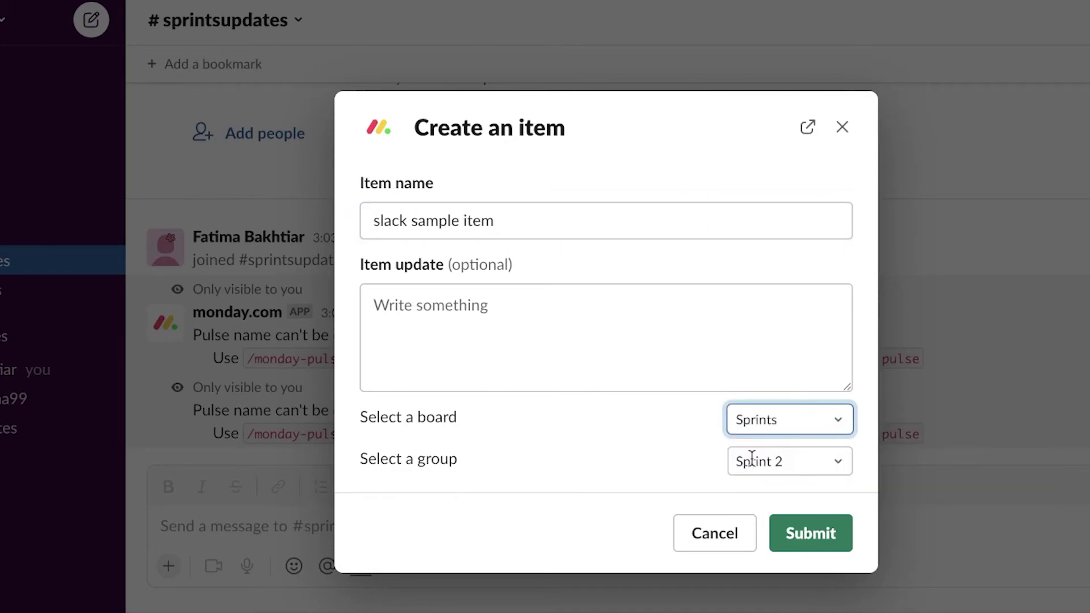
left_click(752, 461)
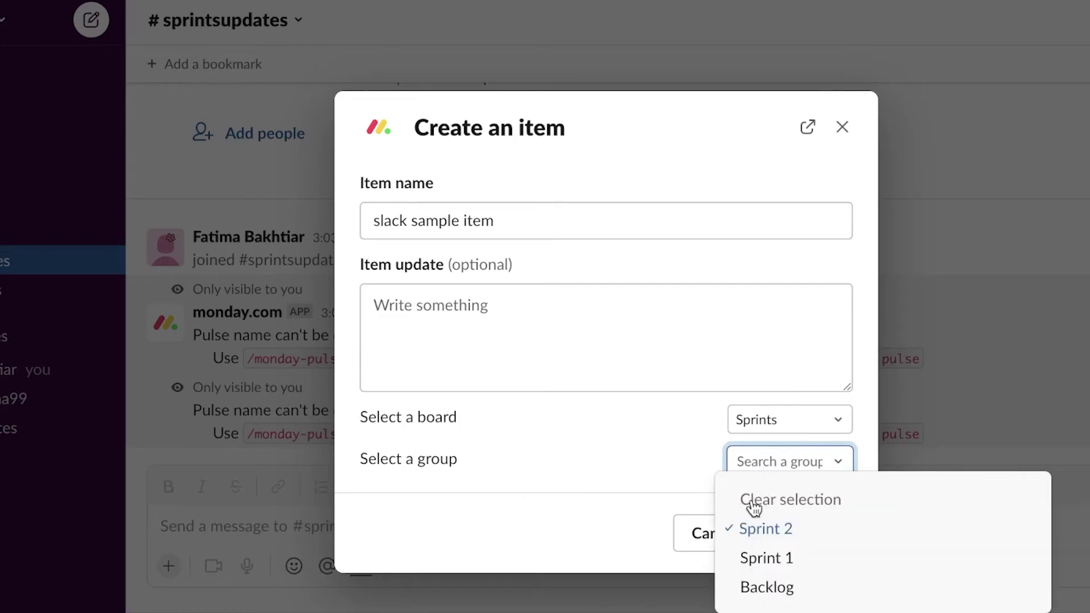
left_click(770, 586)
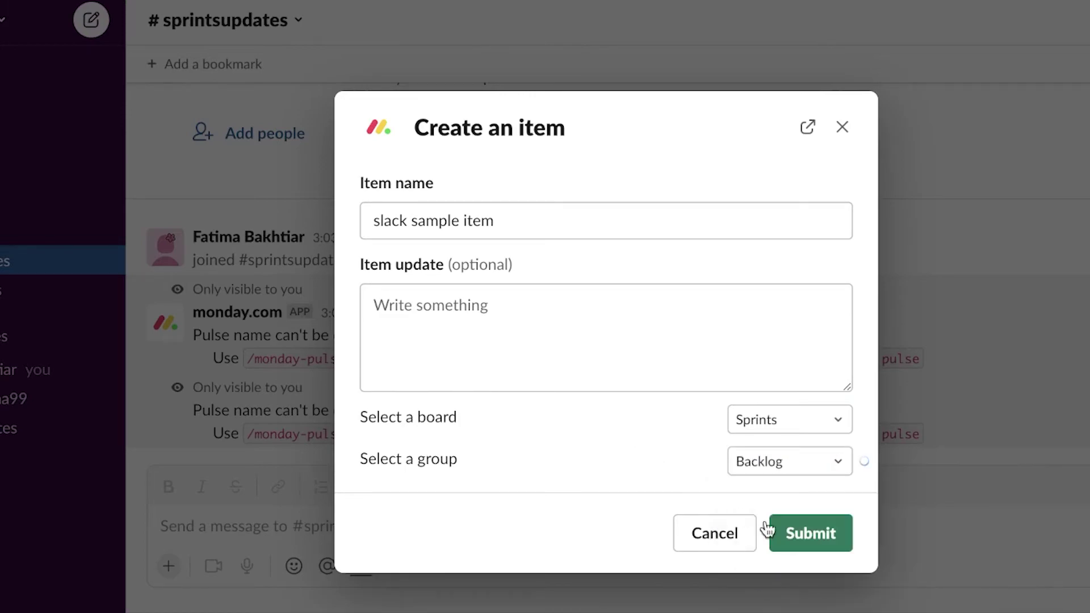
left_click(833, 542)
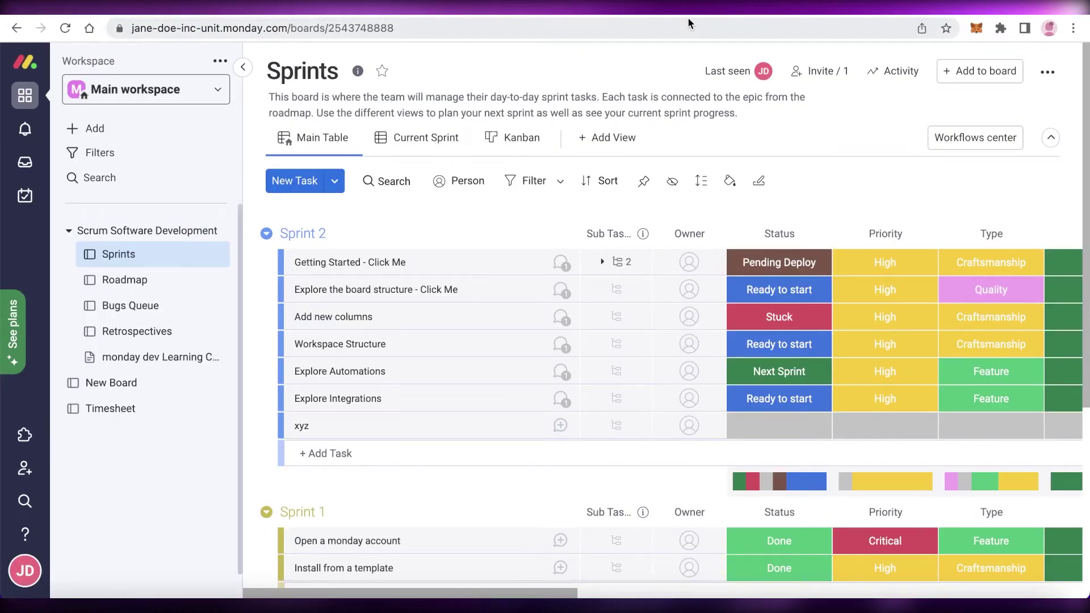
Scroll the Sprints board to find 'slack sample item' under the Backlog group.
scroll(594, 200, "down", 5)
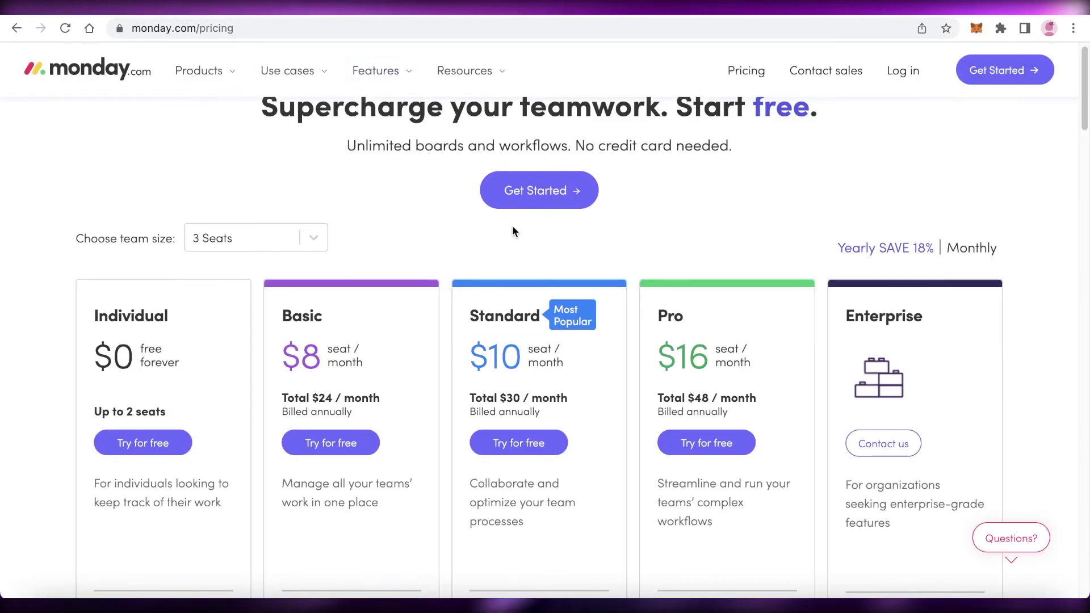
scroll(512, 225, "down", 4)
scroll(78, 341, "up", 4)
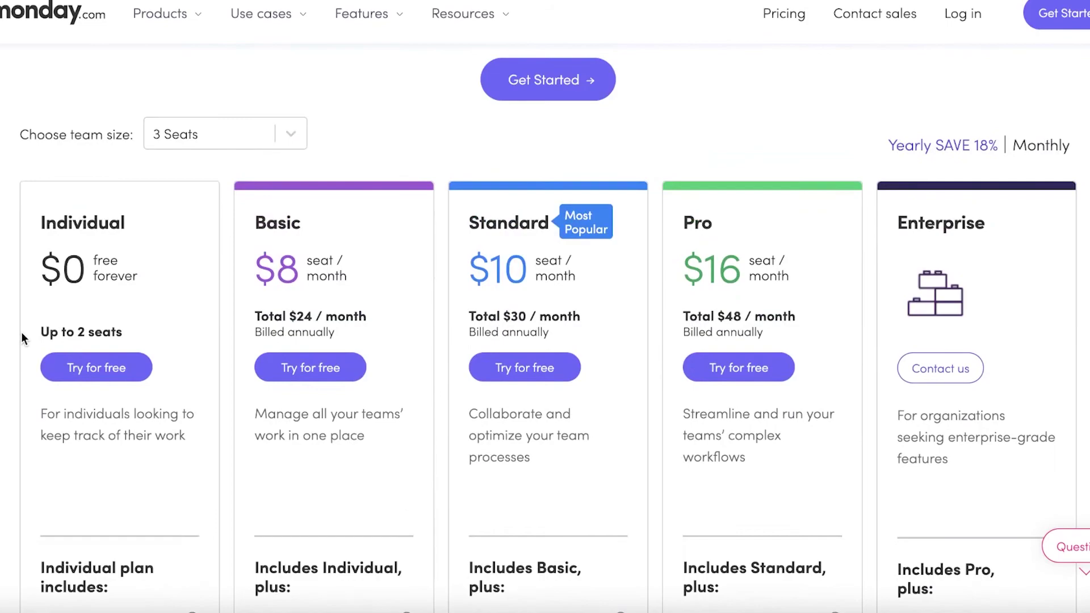
scroll(149, 315, "down", 2)
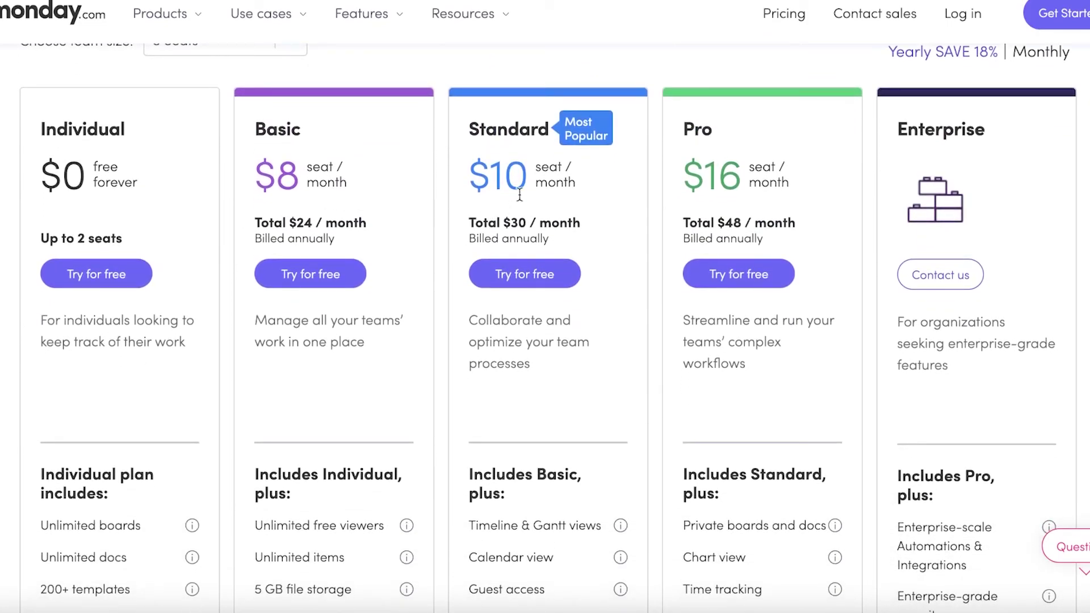
scroll(519, 194, "down", 8)
scroll(540, 198, "up", 3)
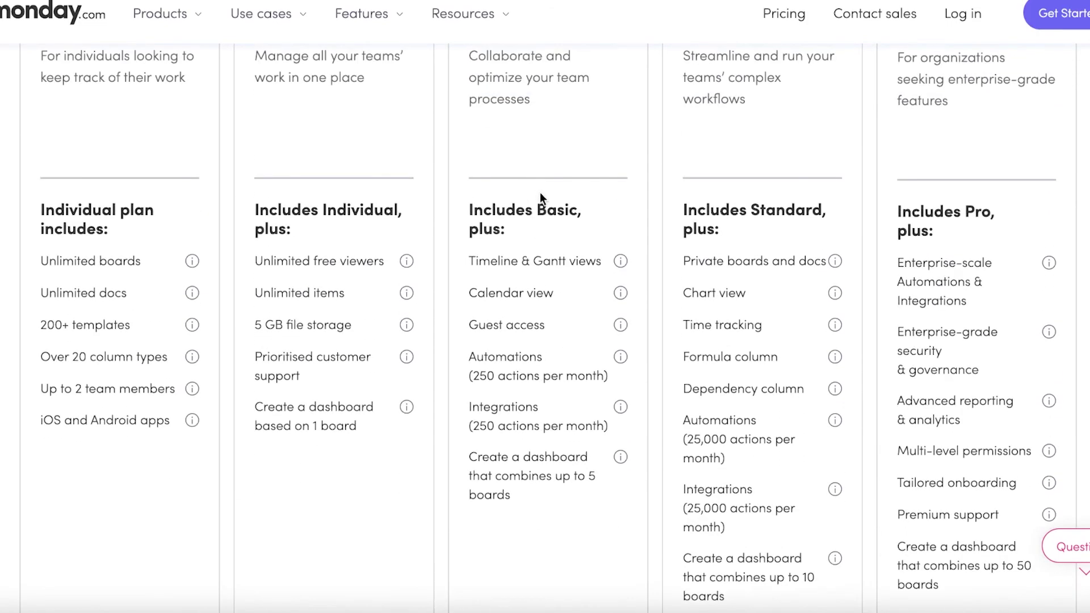
scroll(542, 202, "up", 1)
scroll(546, 212, "up", 6)
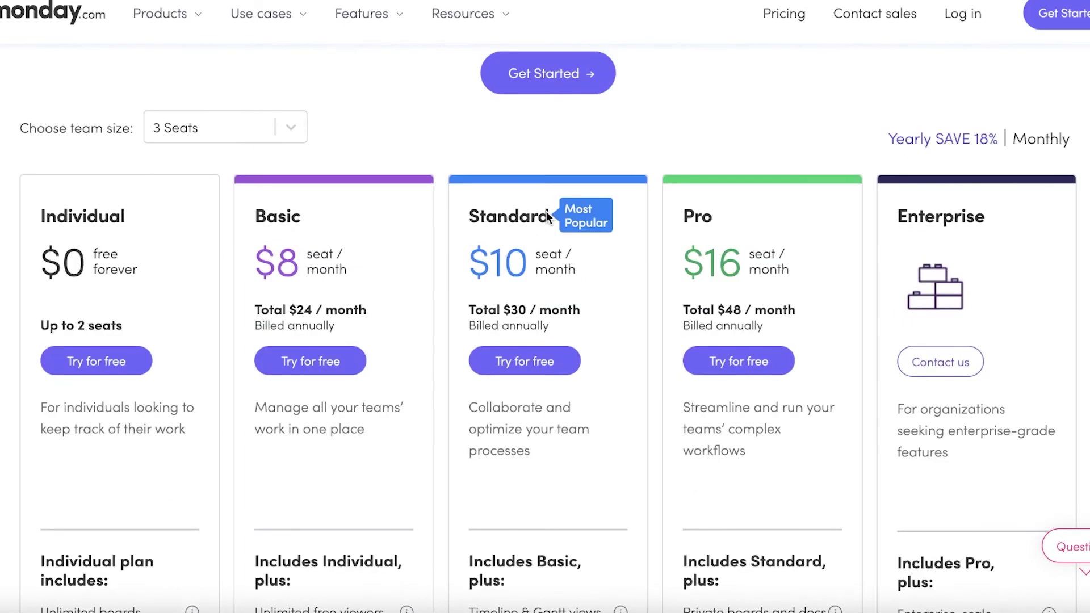
scroll(545, 22, "down", 1)
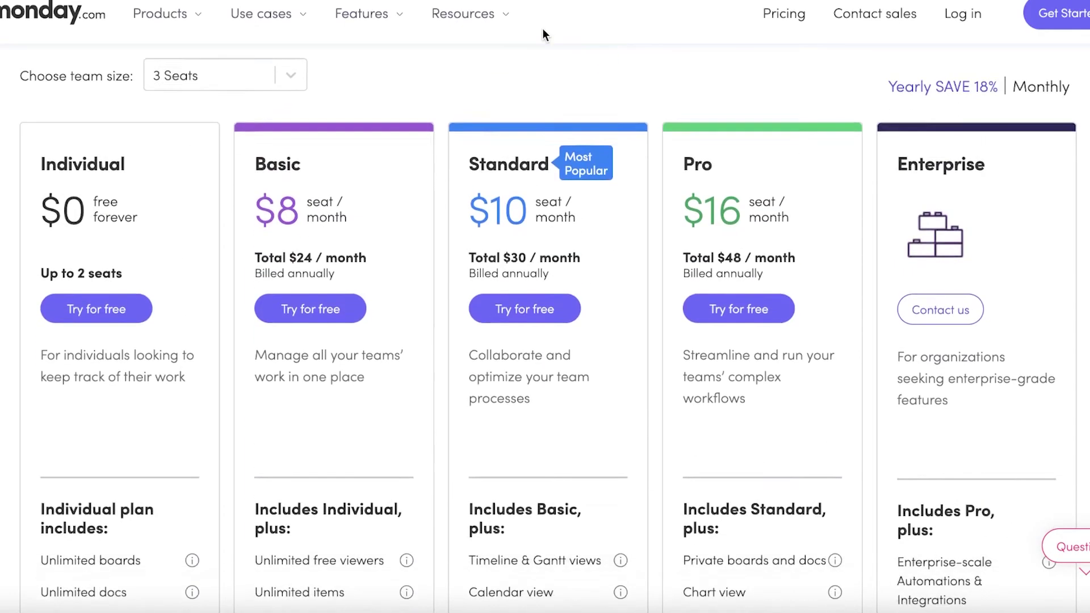
scroll(539, 34, "up", 3)
scroll(528, 51, "down", 4)
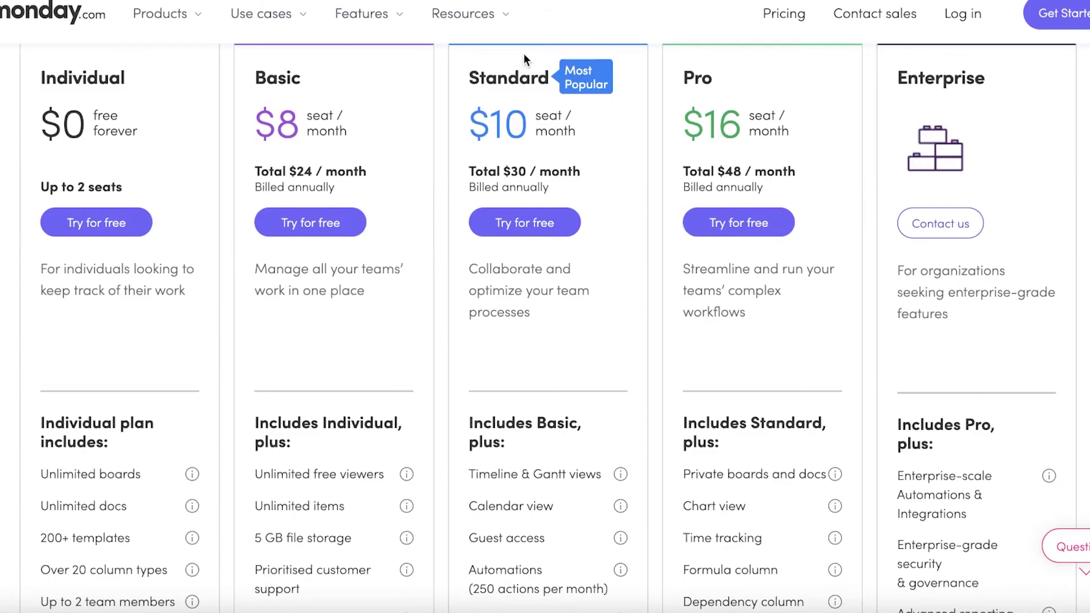
scroll(526, 63, "down", 5)
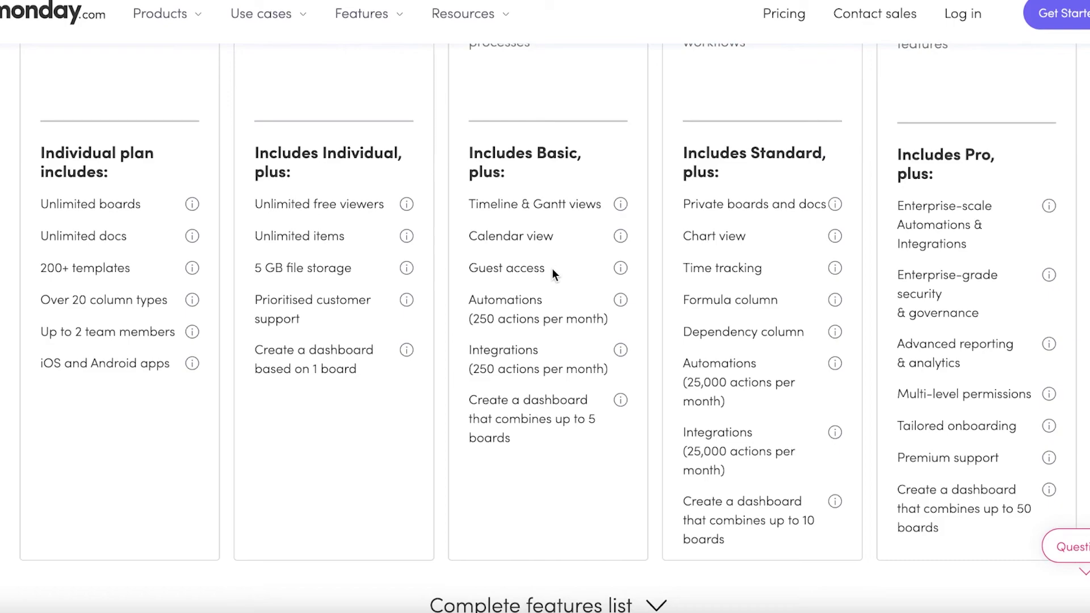
scroll(557, 245, "down", 1)
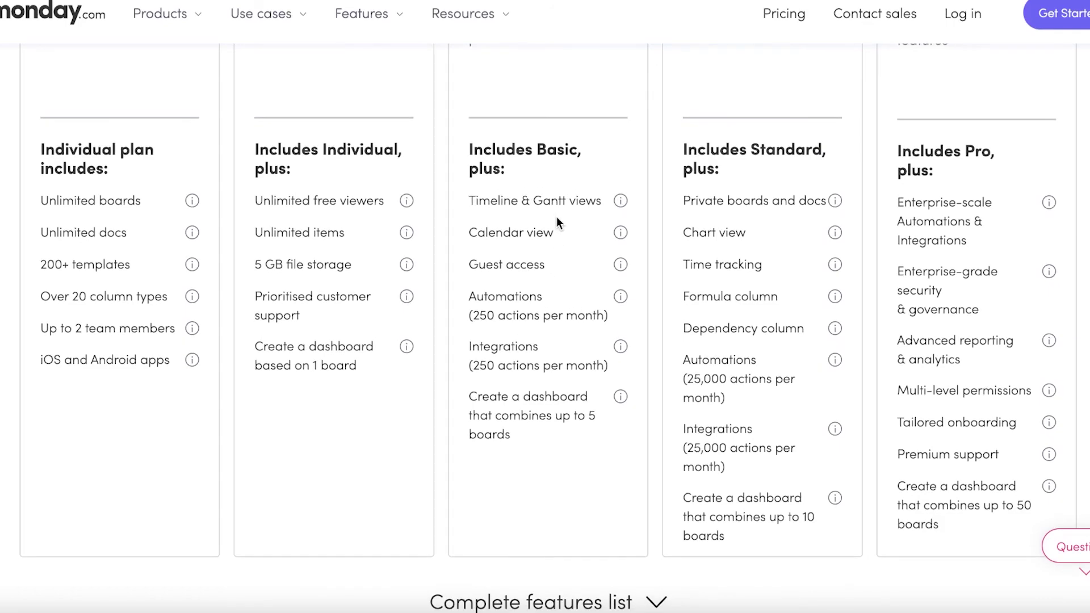
scroll(557, 188, "up", 1)
scroll(556, 190, "up", 5)
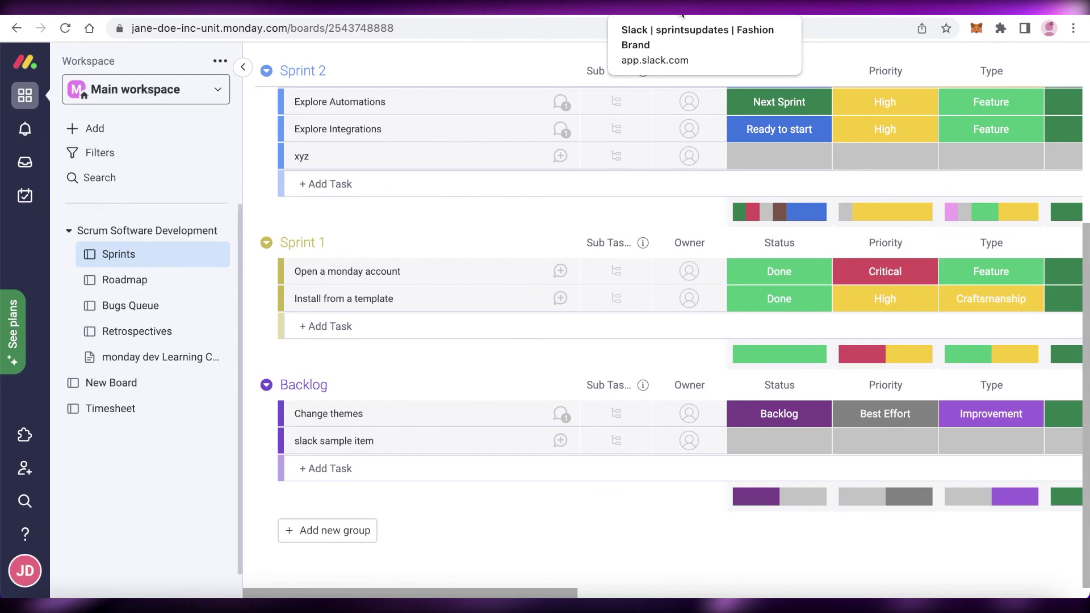
Return to Slack and dismiss the 'A new item was created' confirmation.
left_click(683, 14)
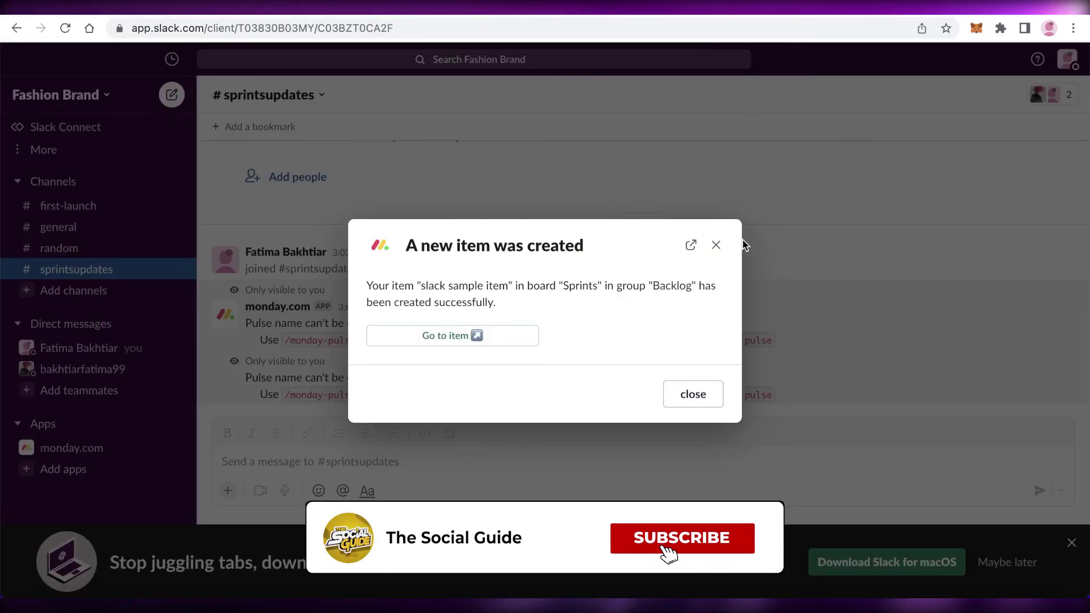
left_click(716, 245)
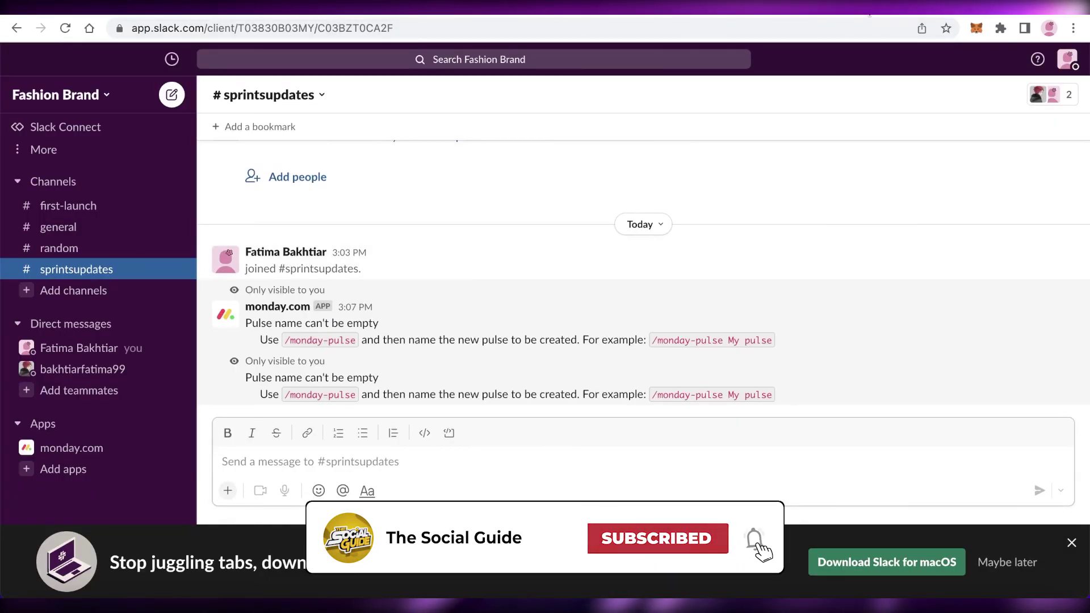